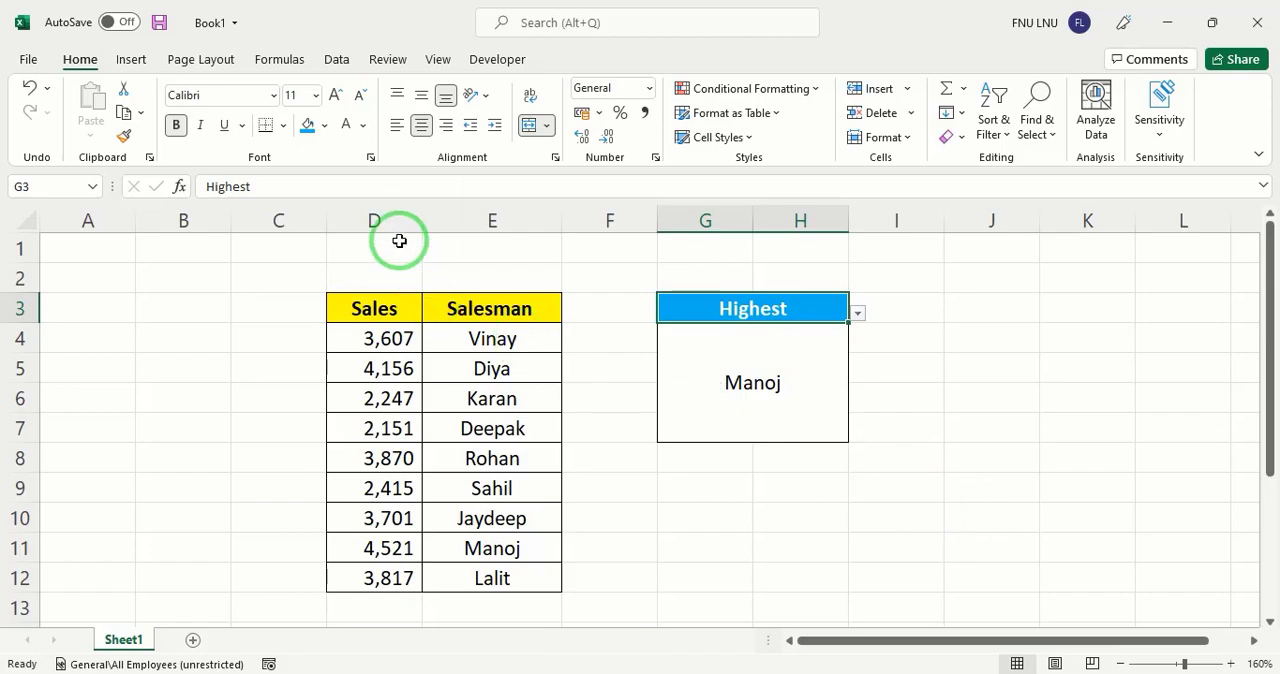
# Try out the existing dropdown in G3 by switching it to Lowest and back to Highest
pyautogui.click(387, 216)
pyautogui.click(497, 216)
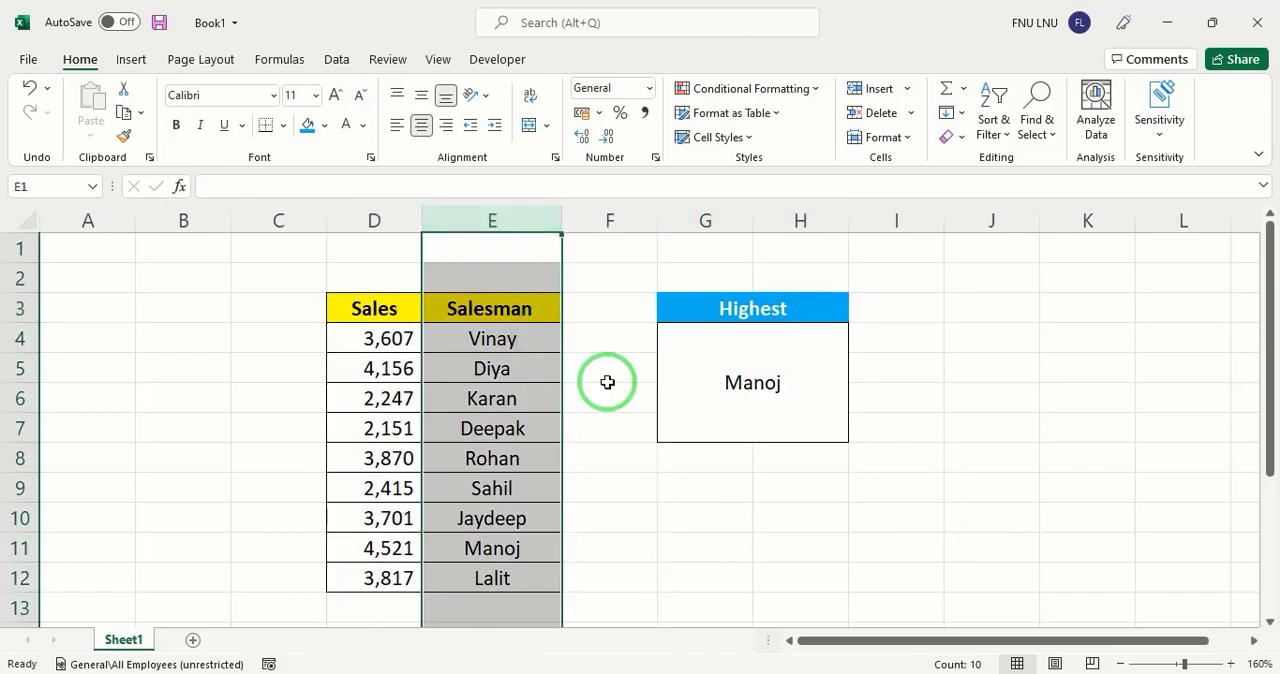
pyautogui.click(823, 306)
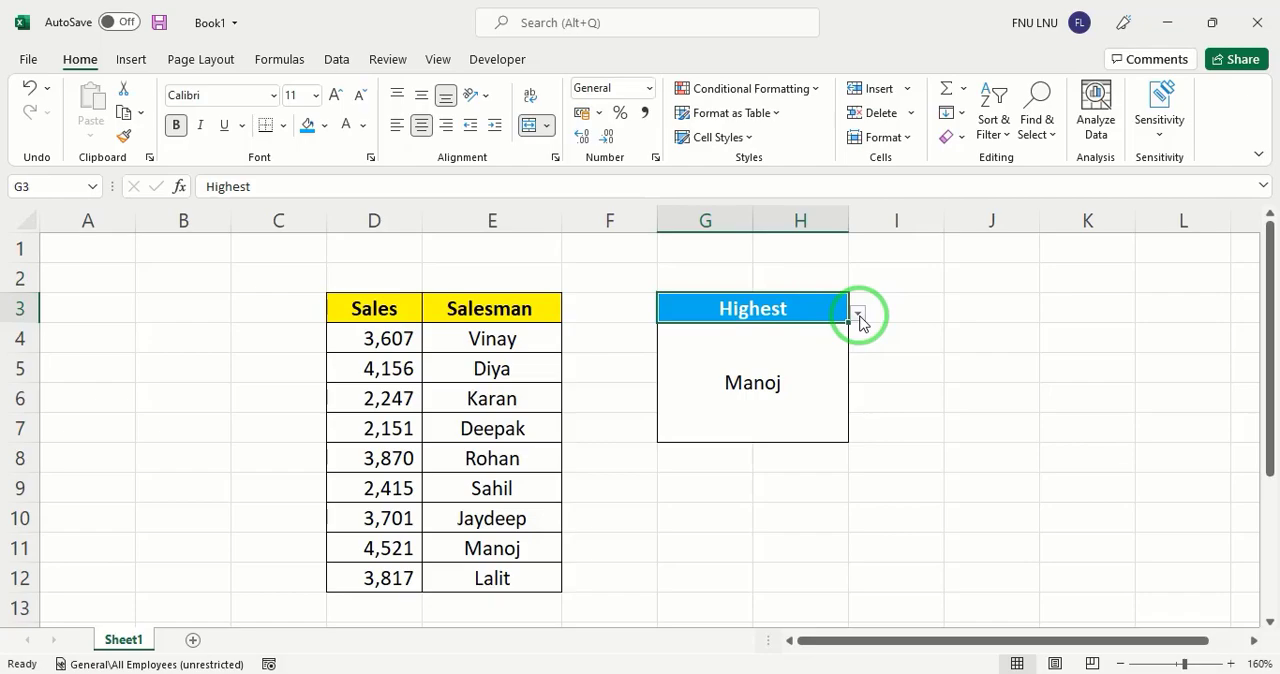
pyautogui.click(858, 314)
pyautogui.click(628, 352)
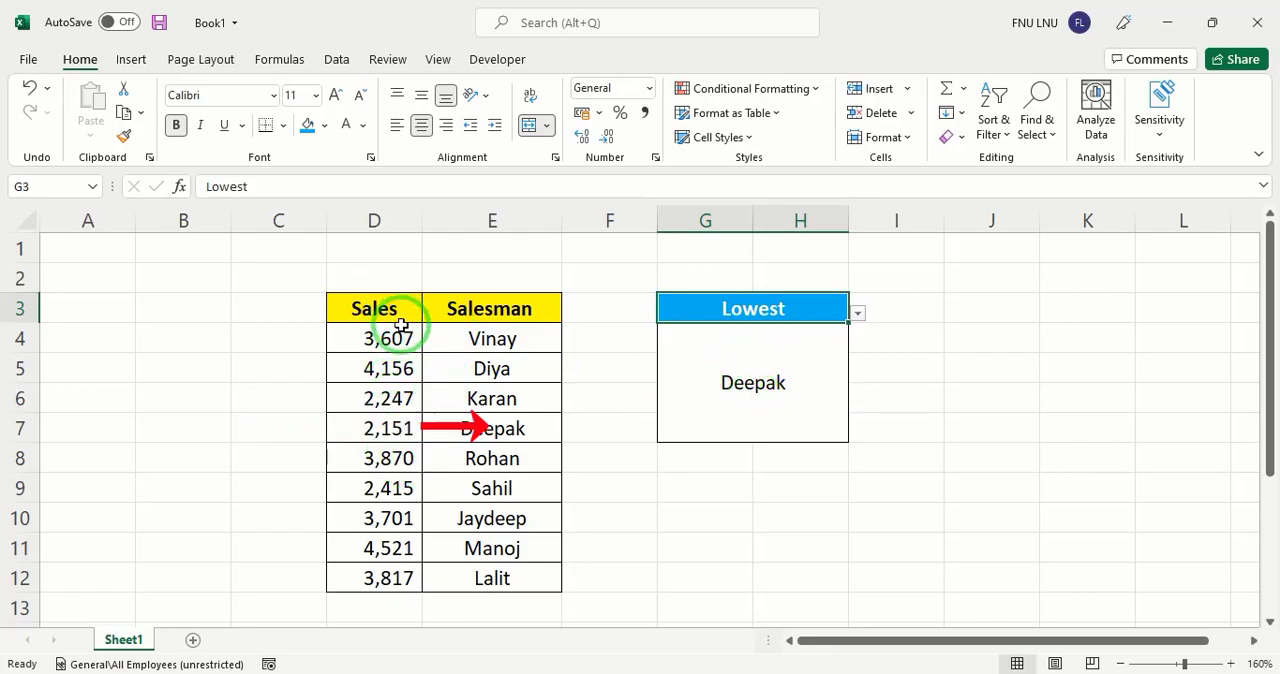
pyautogui.click(858, 314)
pyautogui.click(731, 336)
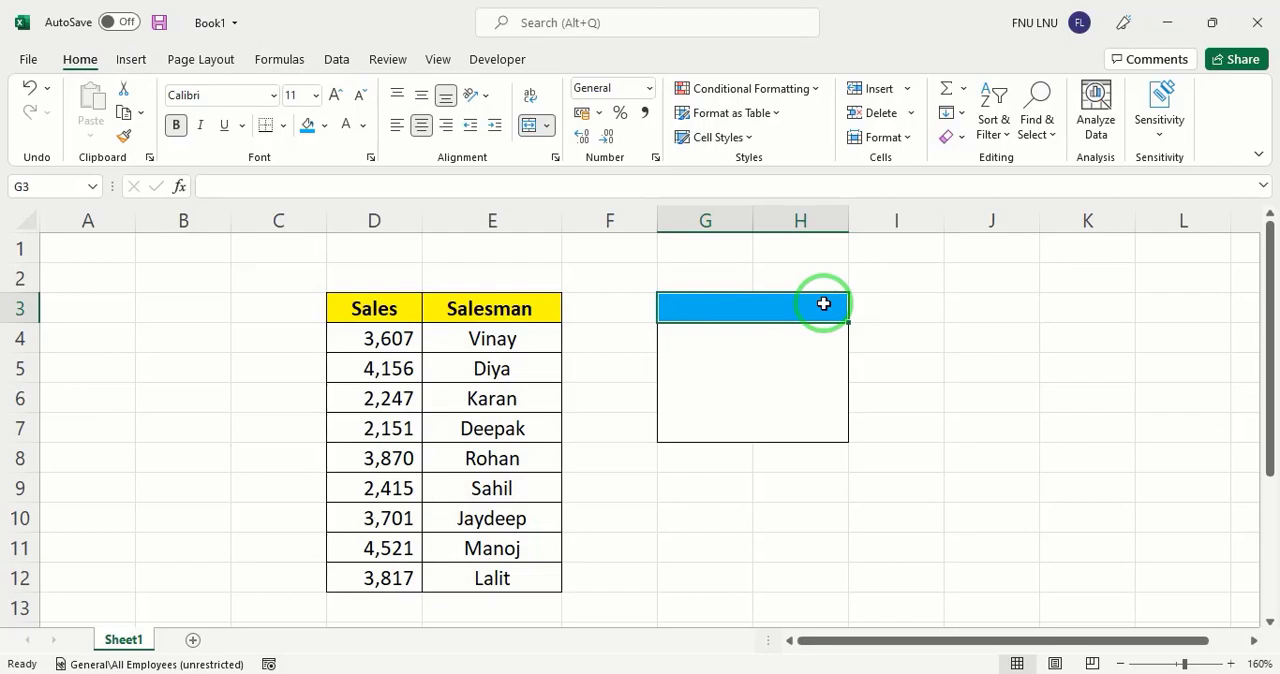
# Add a data validation list with the source Highest,Lowest to merged cell G3 and choose Highest from it
pyautogui.press('alt')
pyautogui.press('d')
pyautogui.press('l')
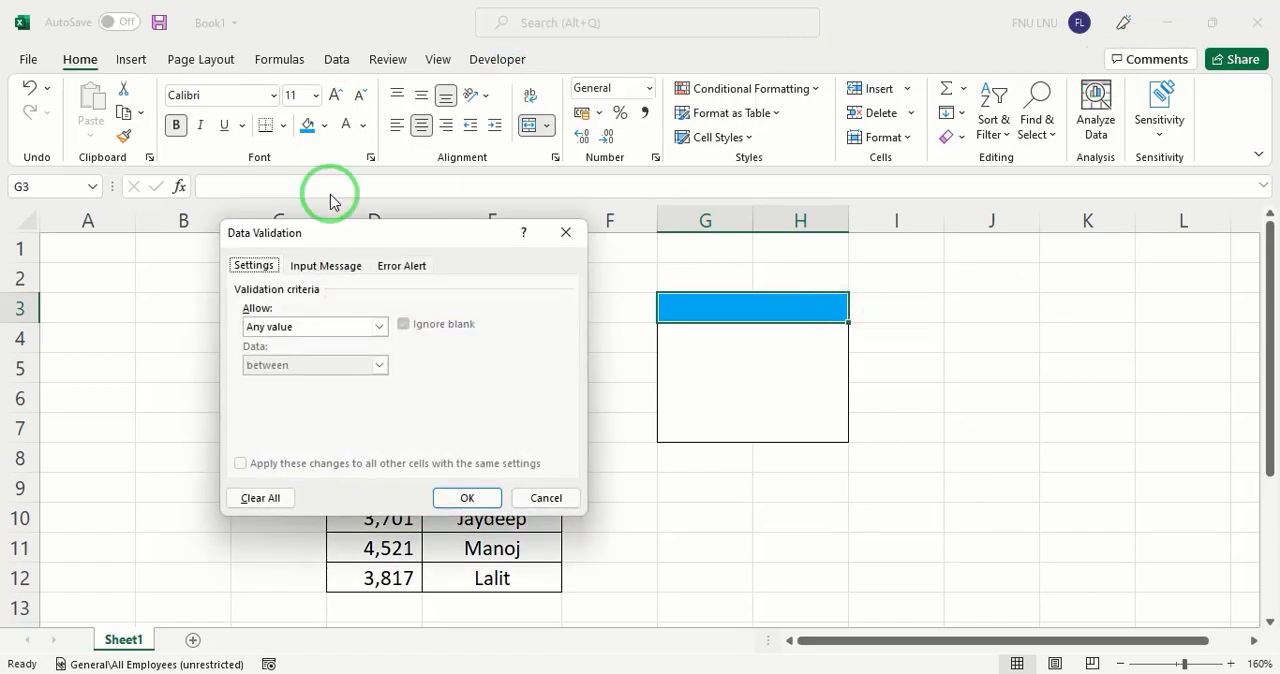
pyautogui.click(380, 326)
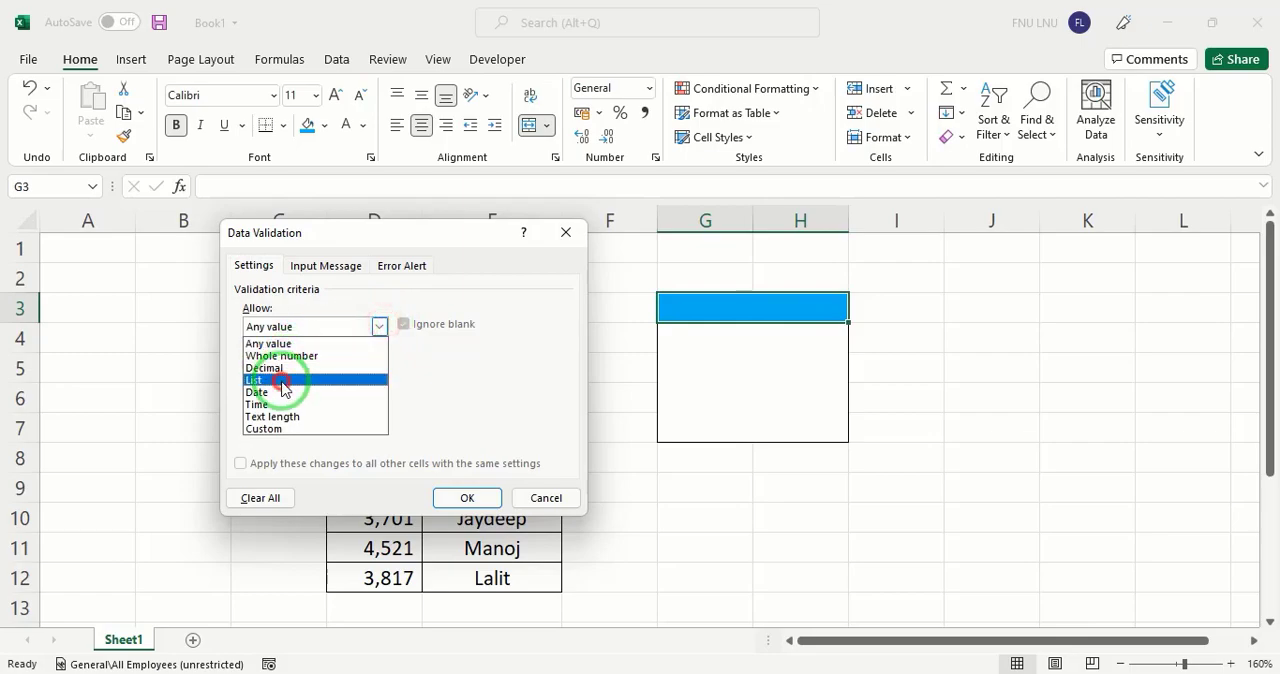
pyautogui.click(258, 380)
pyautogui.click(264, 398)
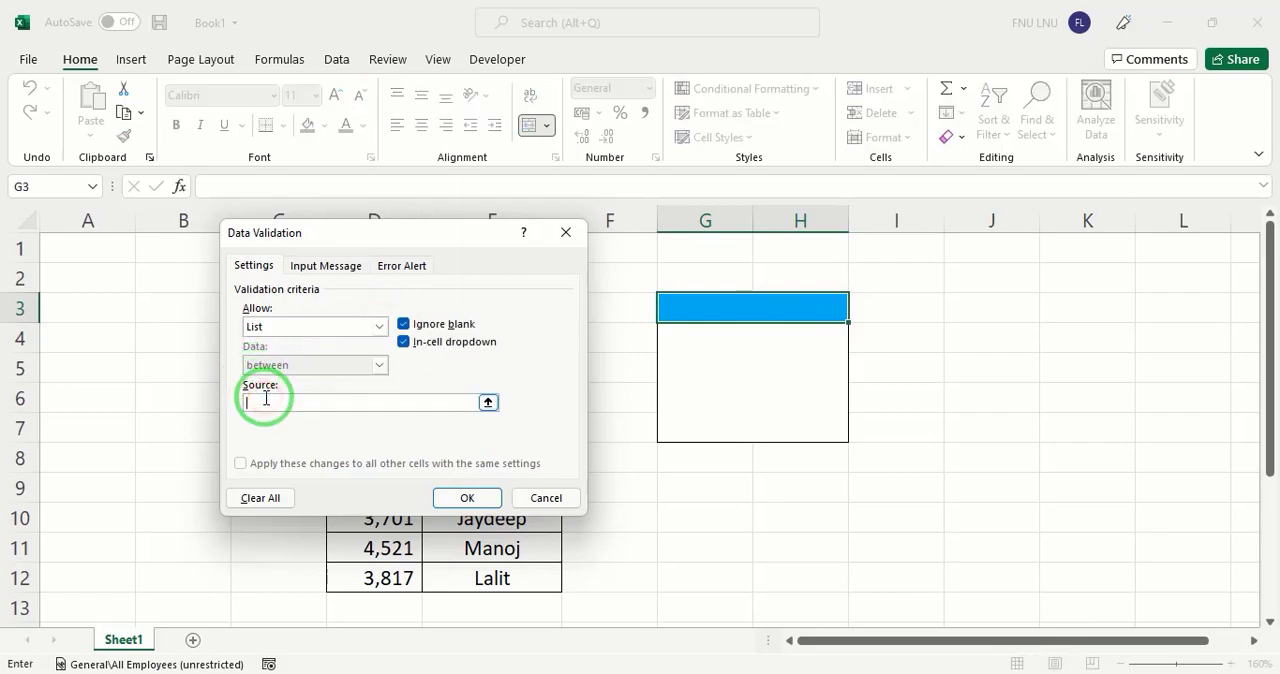
pyautogui.write('Highest,Lowe')
pyautogui.click(485, 494)
pyautogui.click(857, 313)
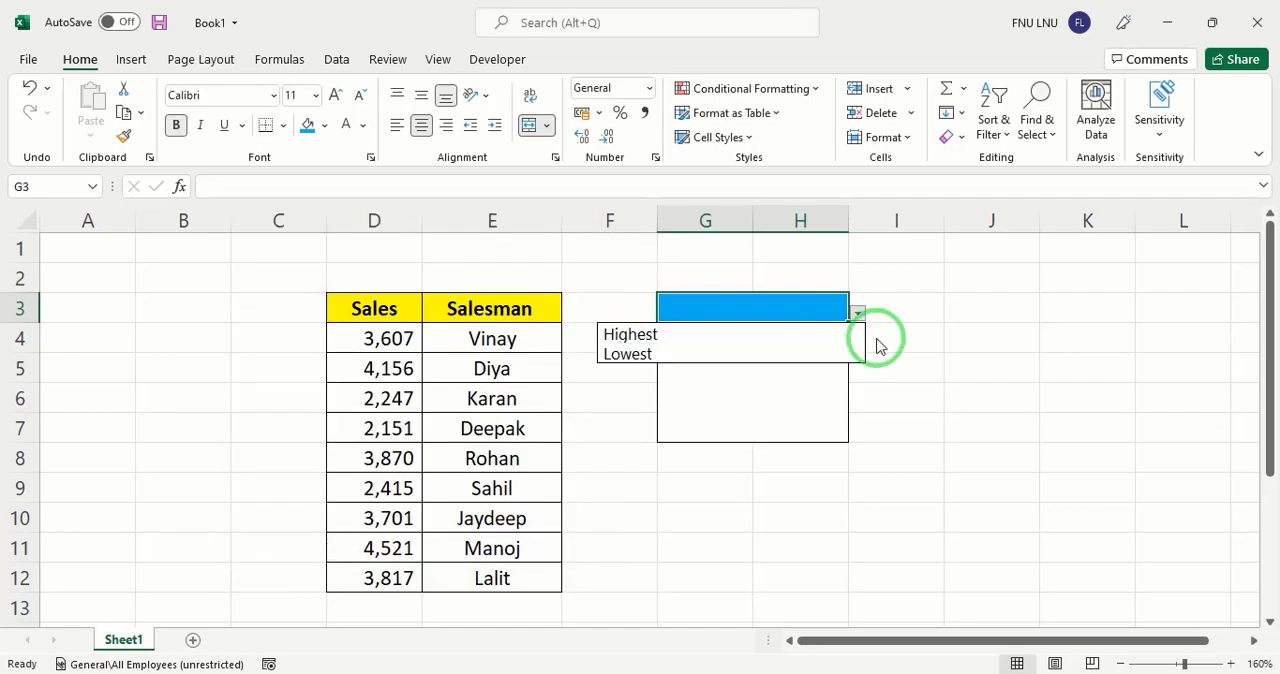
pyautogui.click(638, 330)
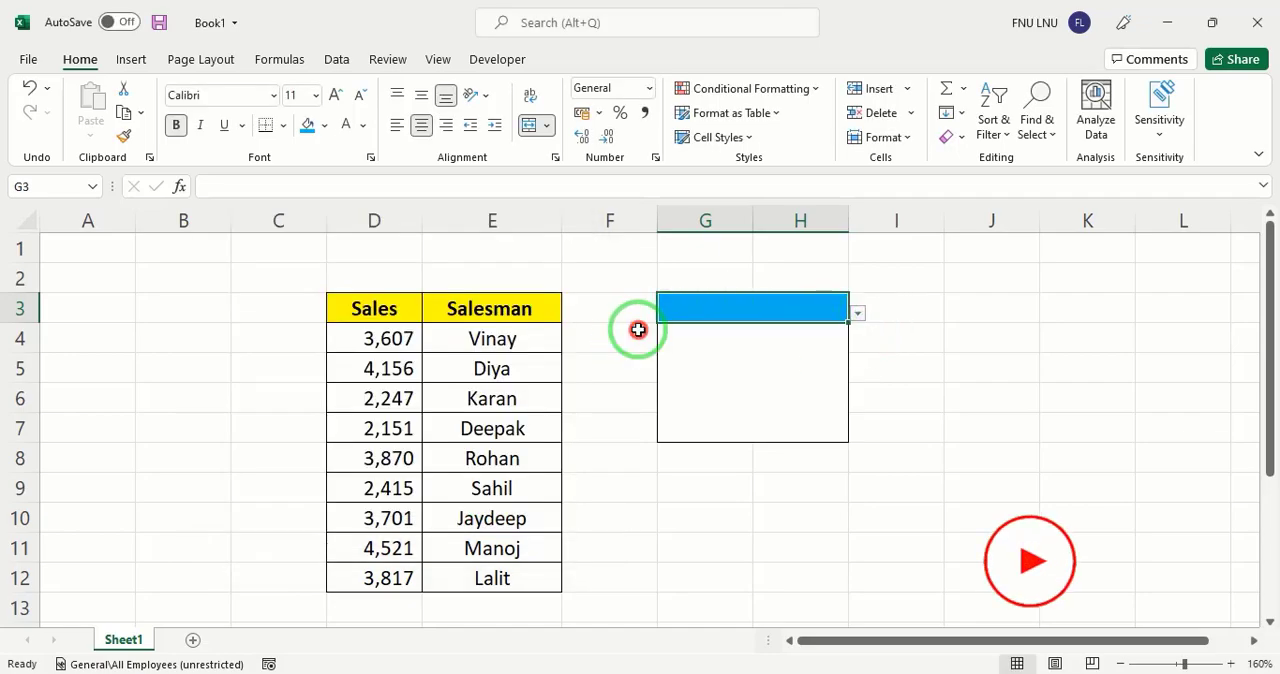
# Start an IF formula in the merged cell G4 with the logical test G3="Highest"
pyautogui.click(767, 389)
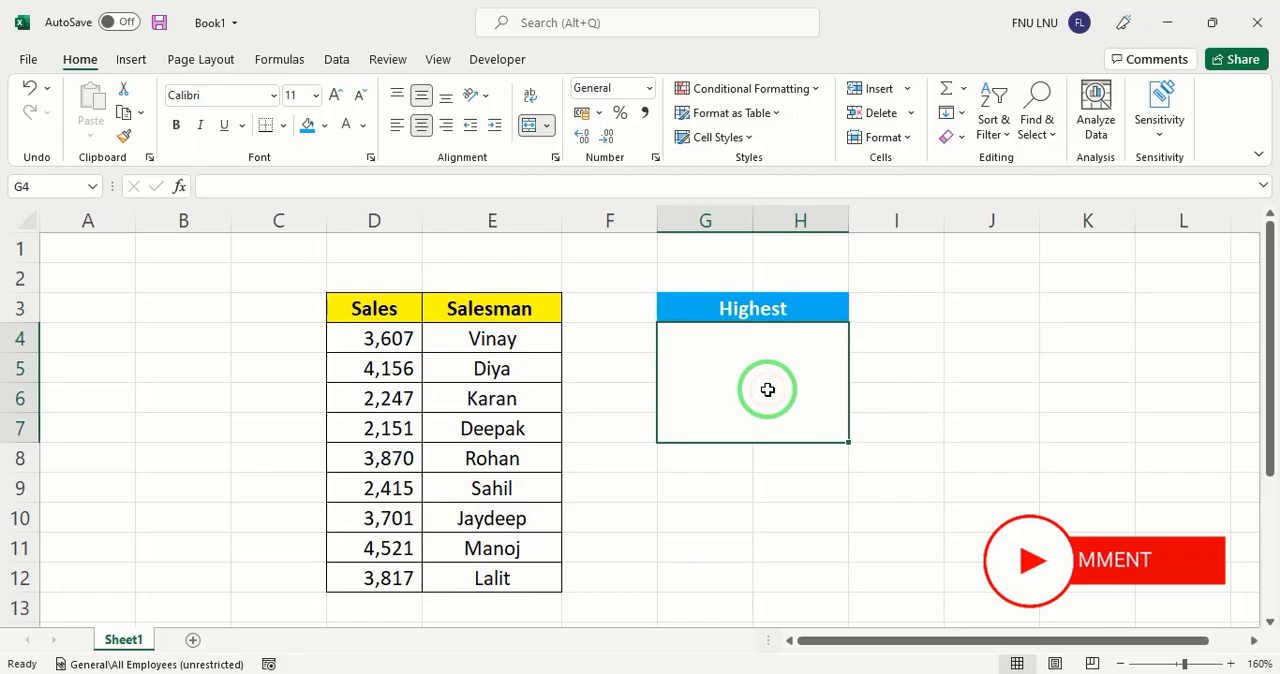
pyautogui.write('=')
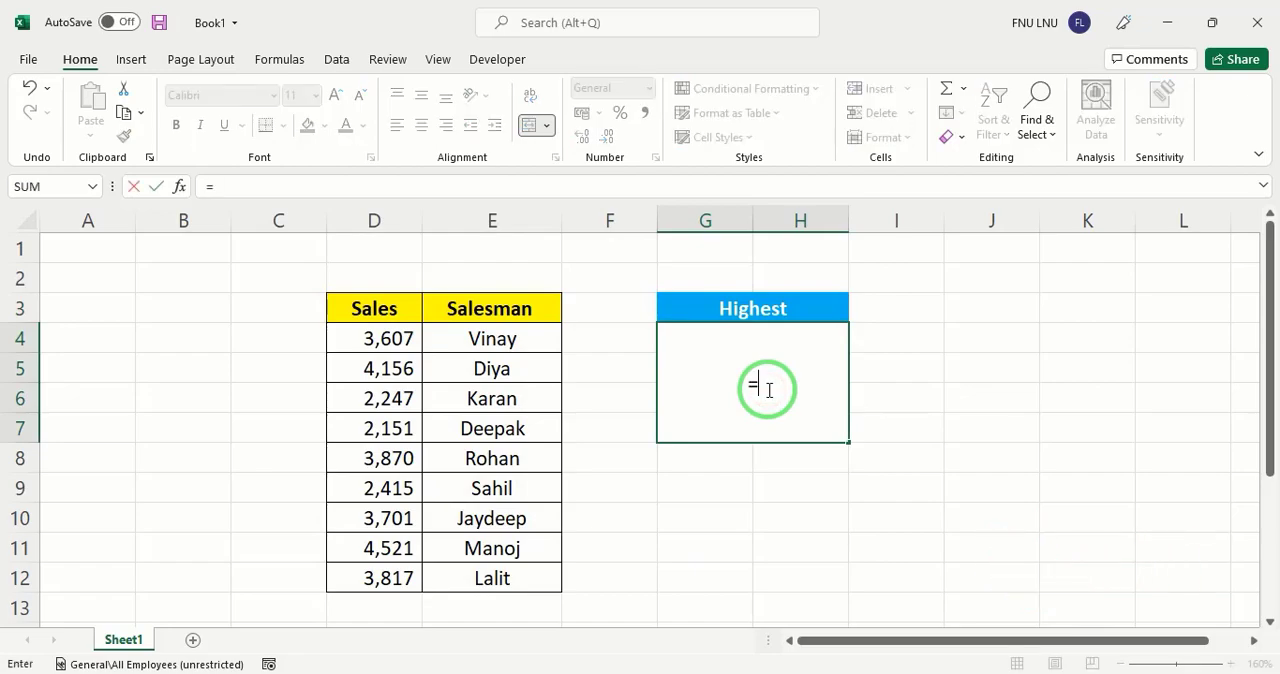
pyautogui.write('if')
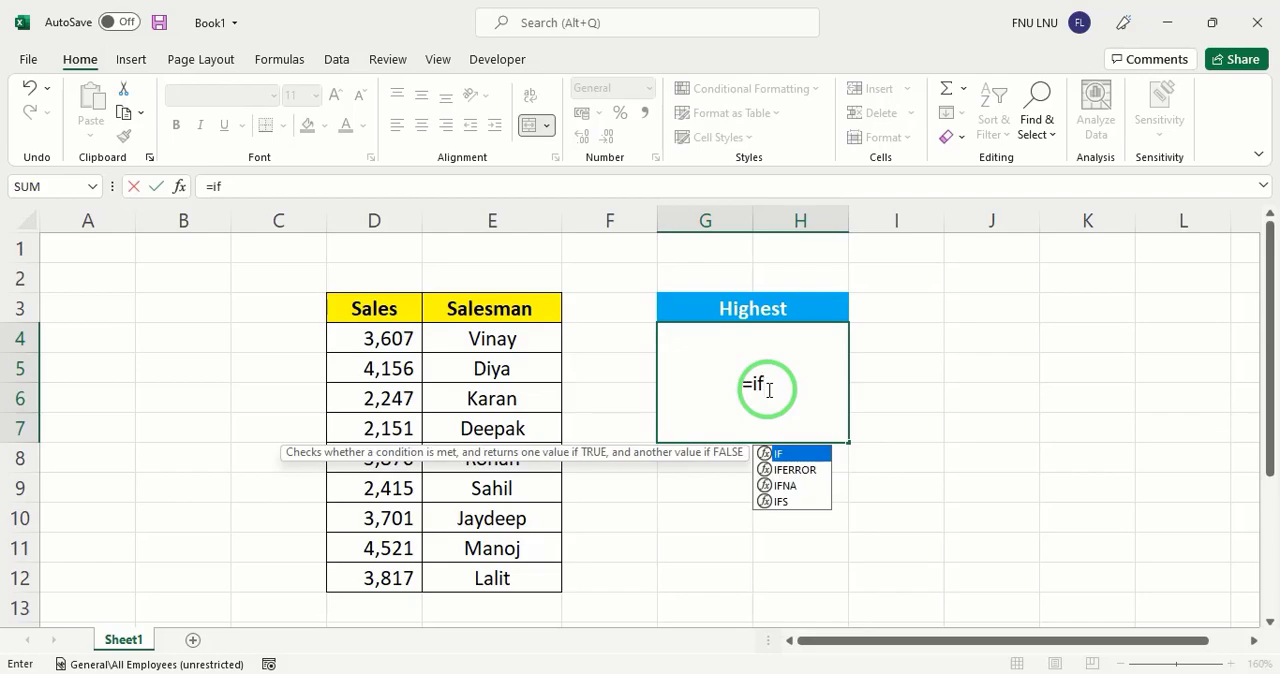
pyautogui.press('Tab')
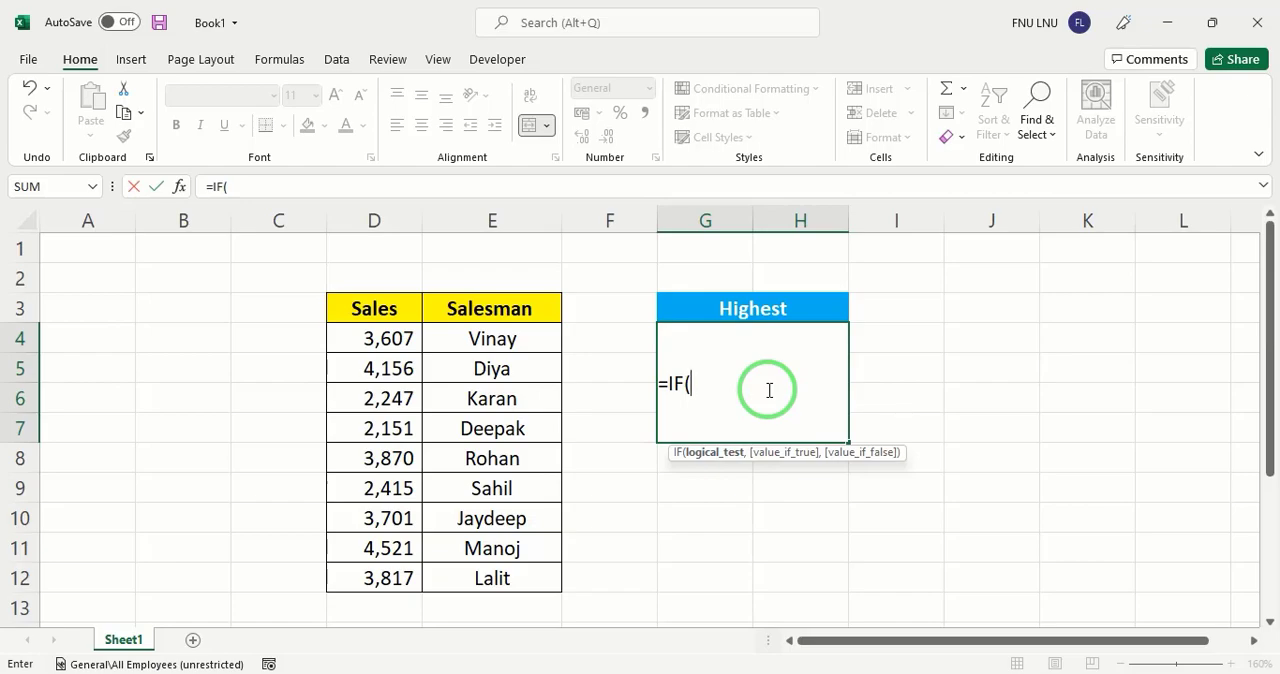
pyautogui.click(738, 307)
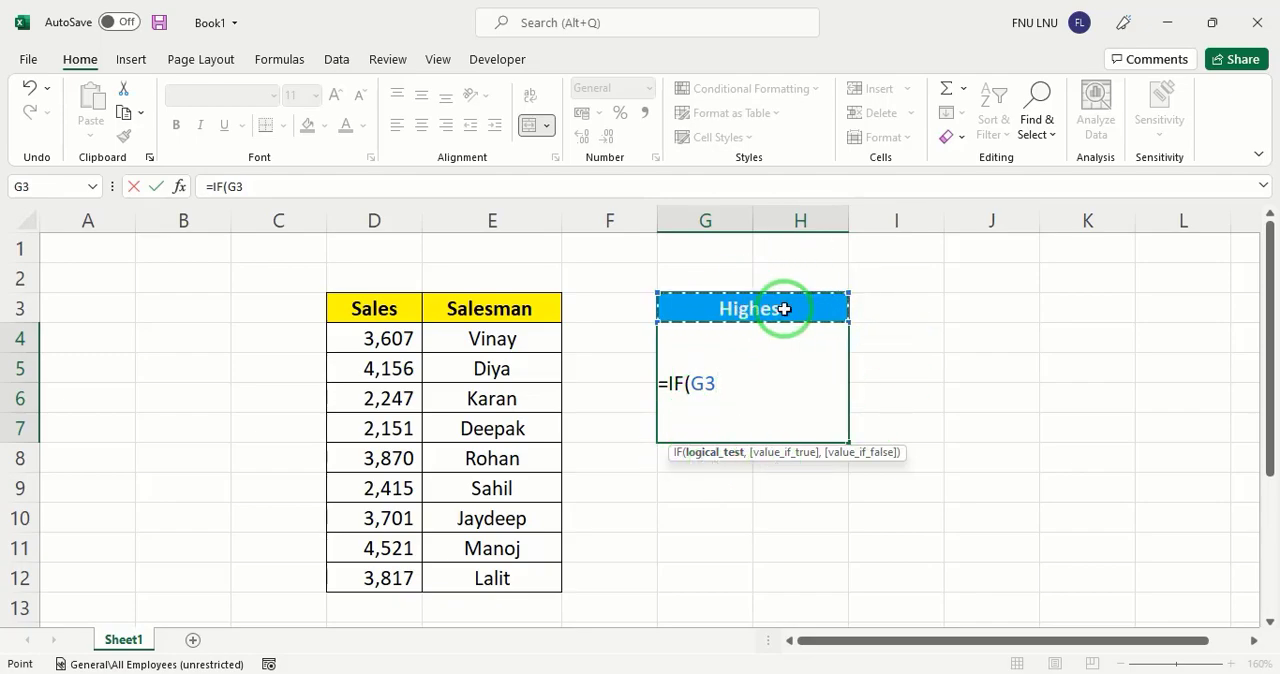
pyautogui.write('=')
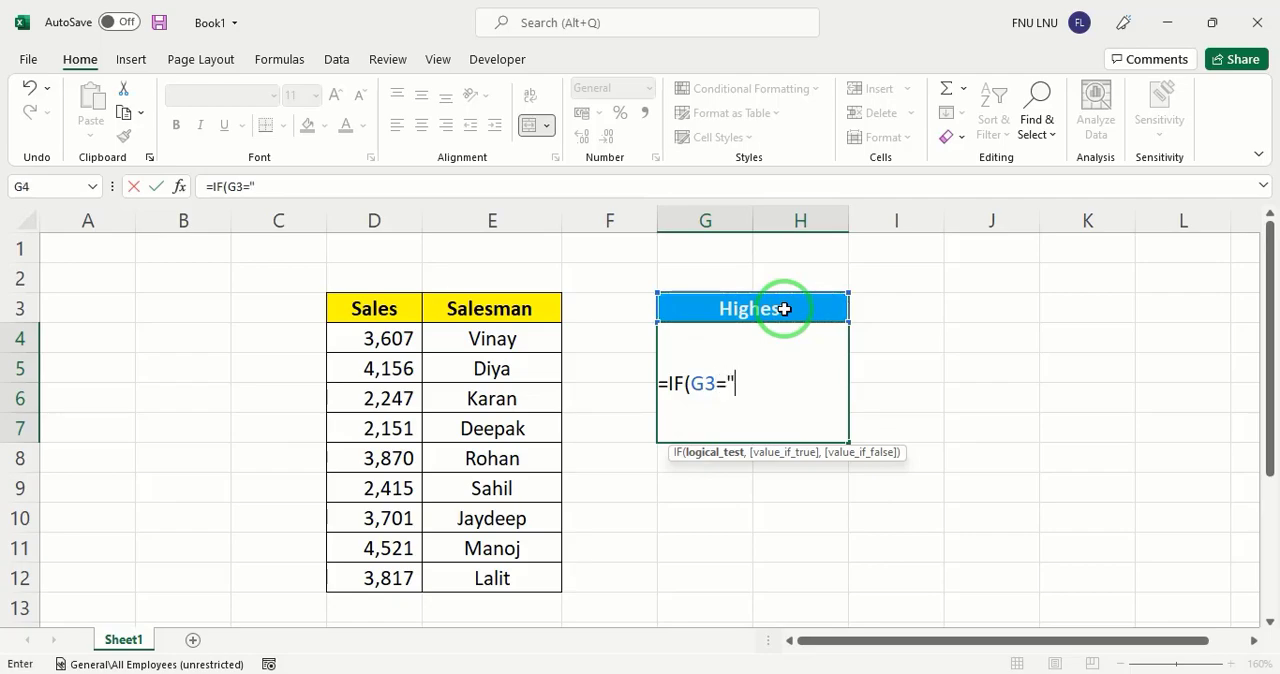
pyautogui.write('"Highest"')
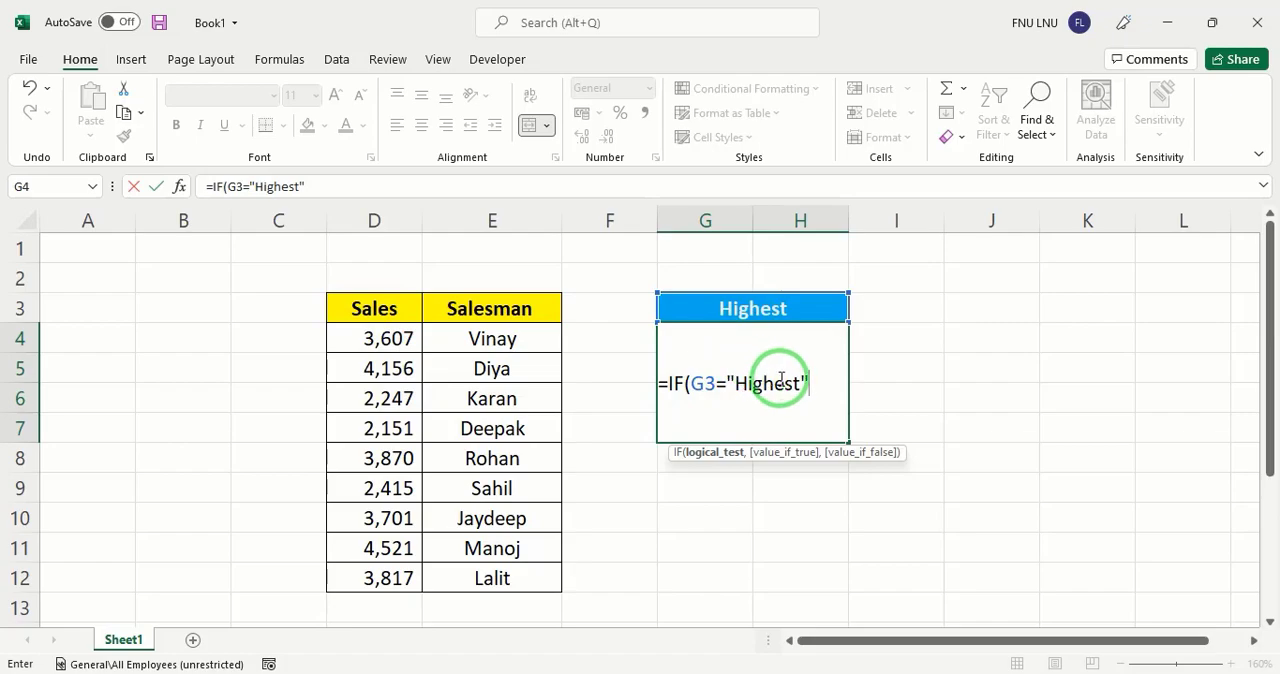
# Add VLOOKUP(MAX(D4:D12),D3:E12,2,0) as the value-if-true argument of the IF formula
pyautogui.write(',VLOOKUP(')
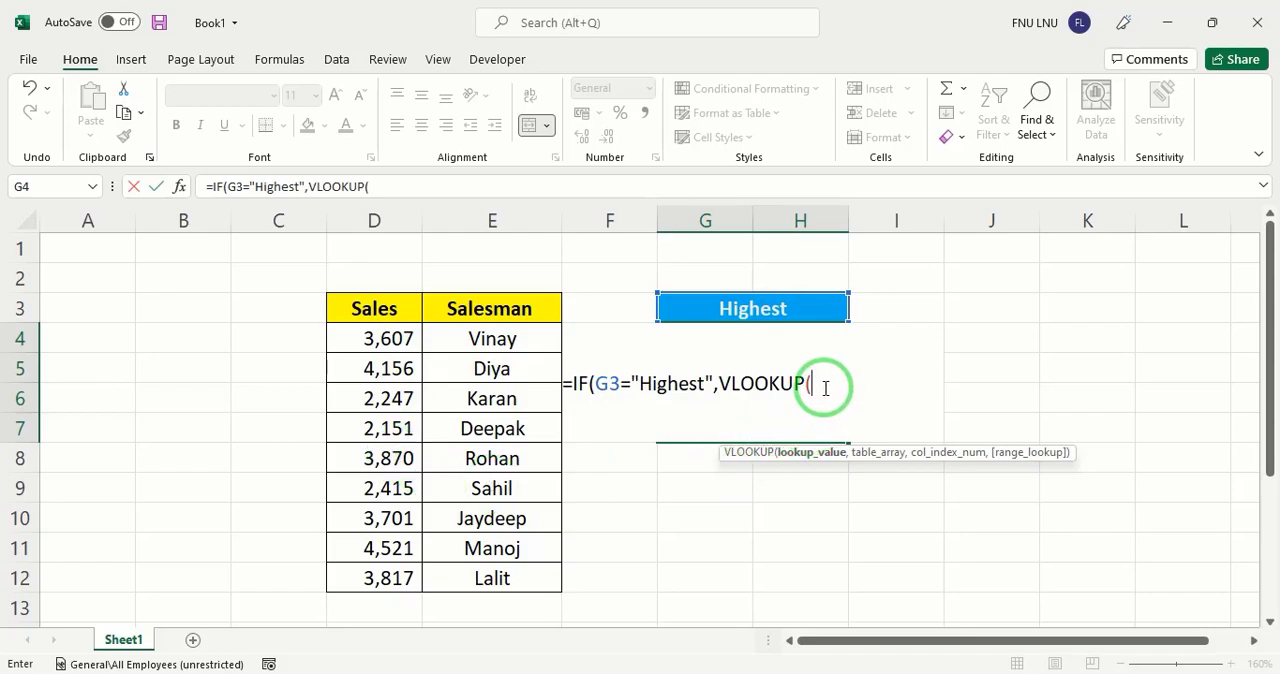
pyautogui.write('max')
pyautogui.press('Tab')
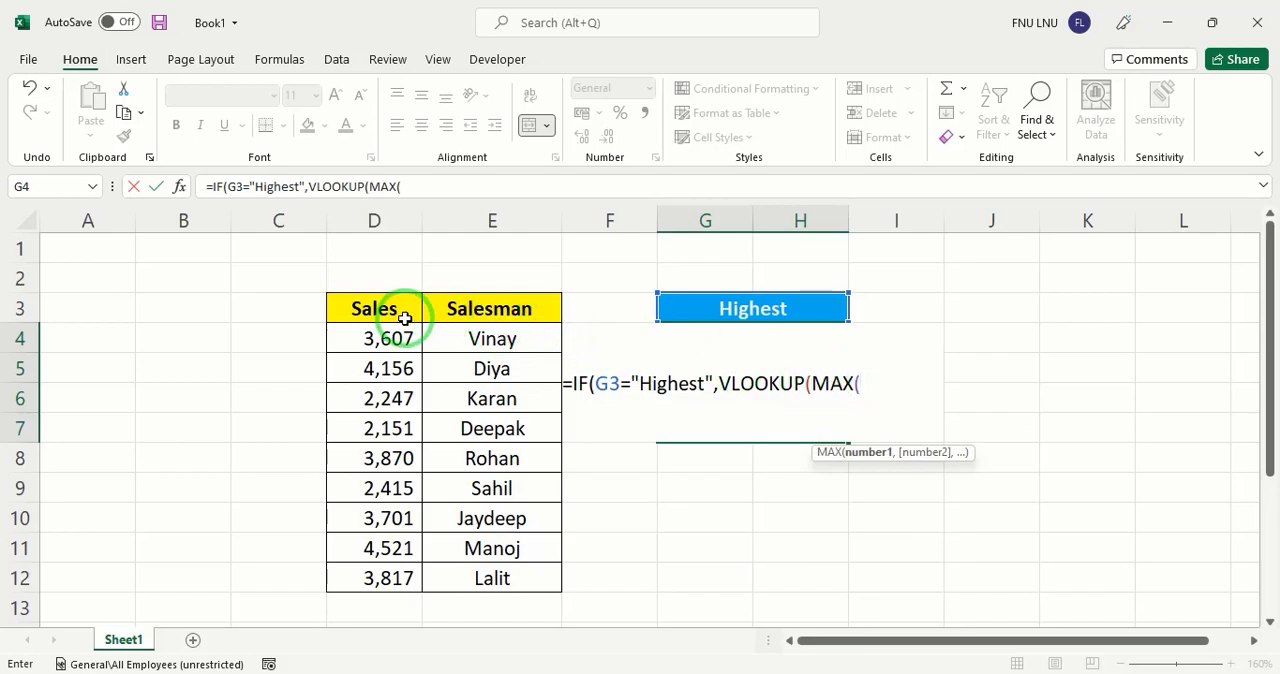
pyautogui.moveTo(400, 336); pyautogui.dragTo(393, 578)
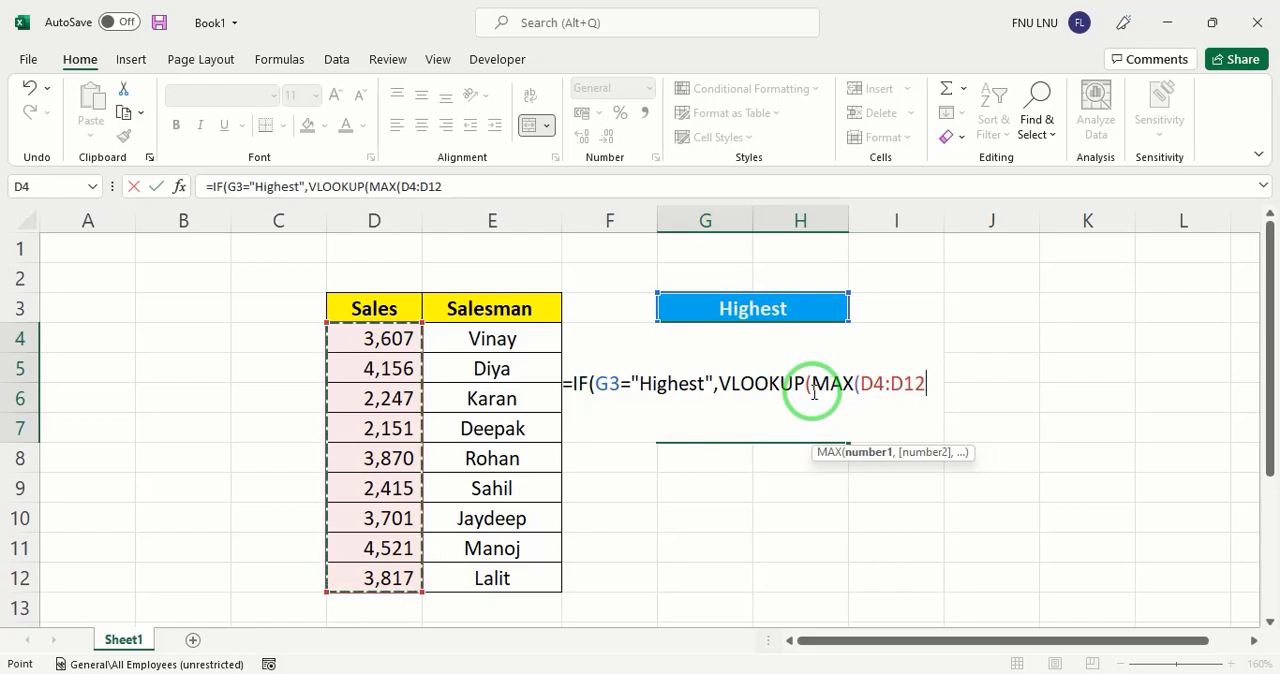
pyautogui.write('),')
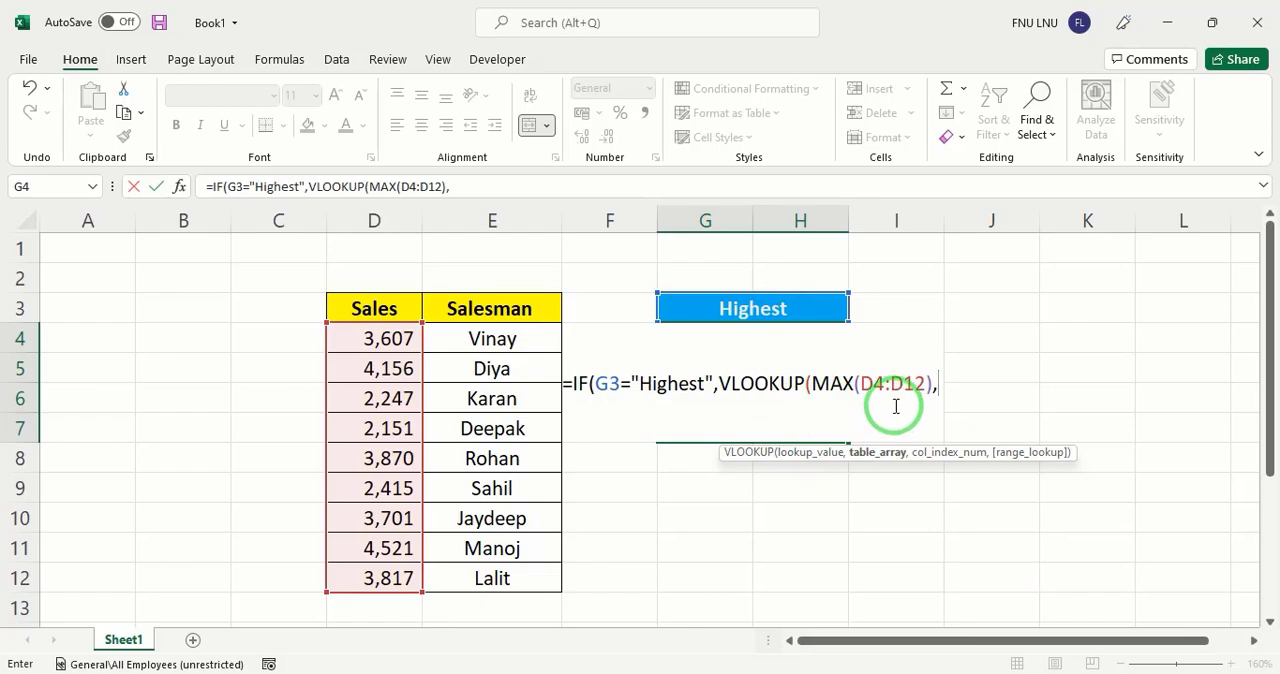
pyautogui.moveTo(371, 309); pyautogui.dragTo(517, 568)
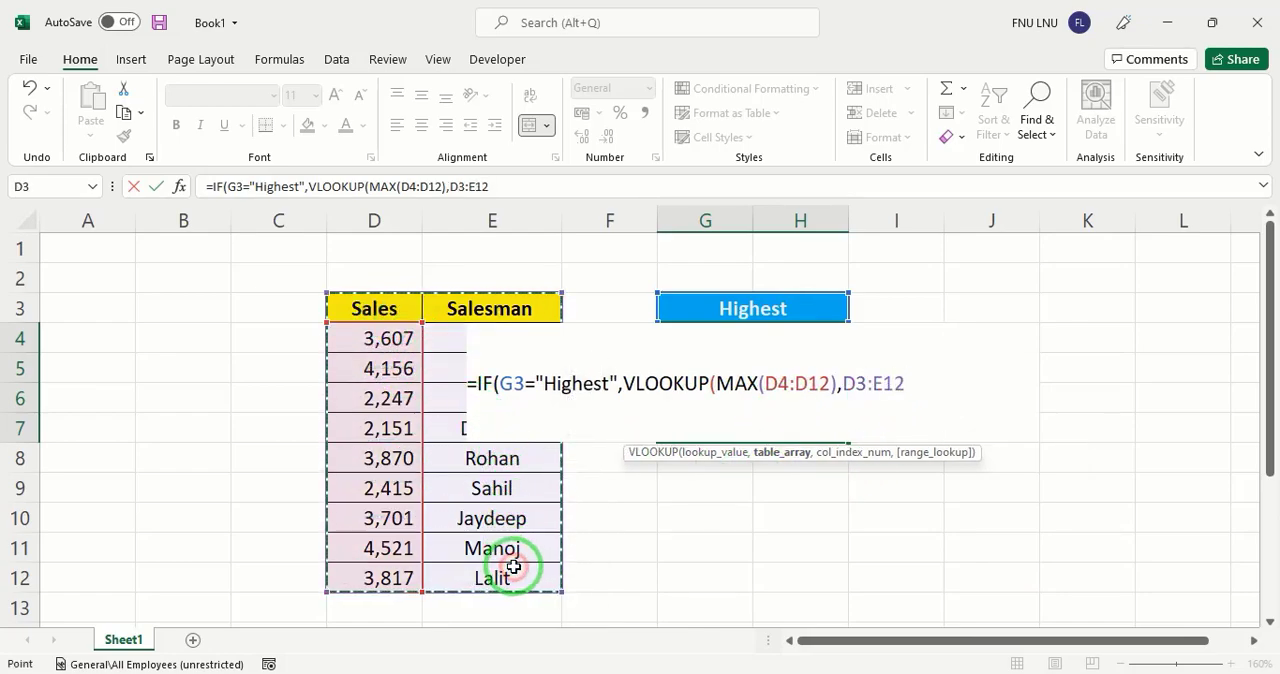
pyautogui.write(',')
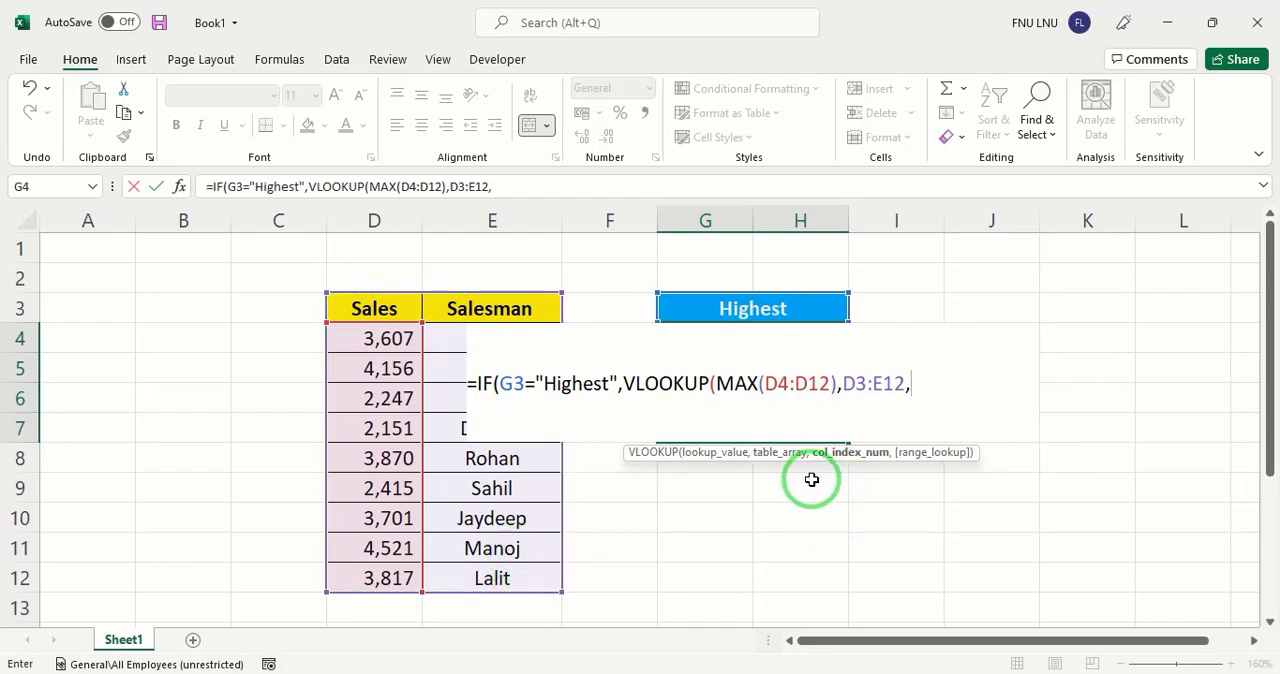
pyautogui.write('2')
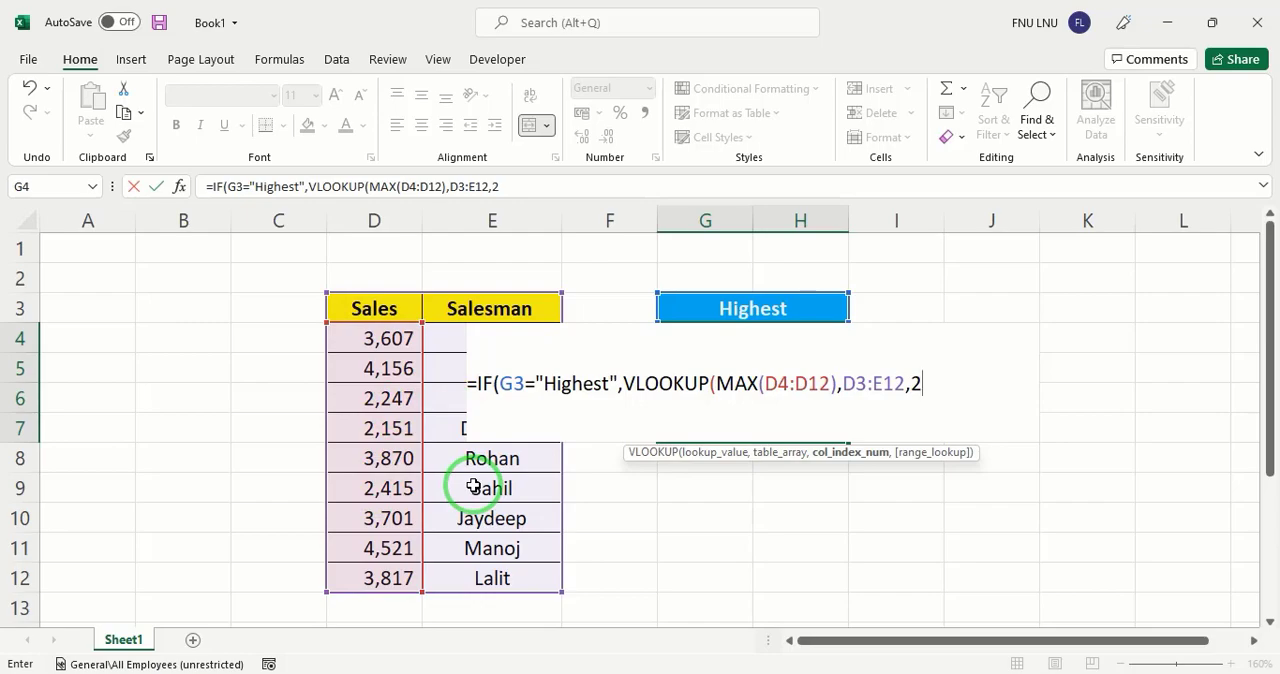
pyautogui.write(',0')
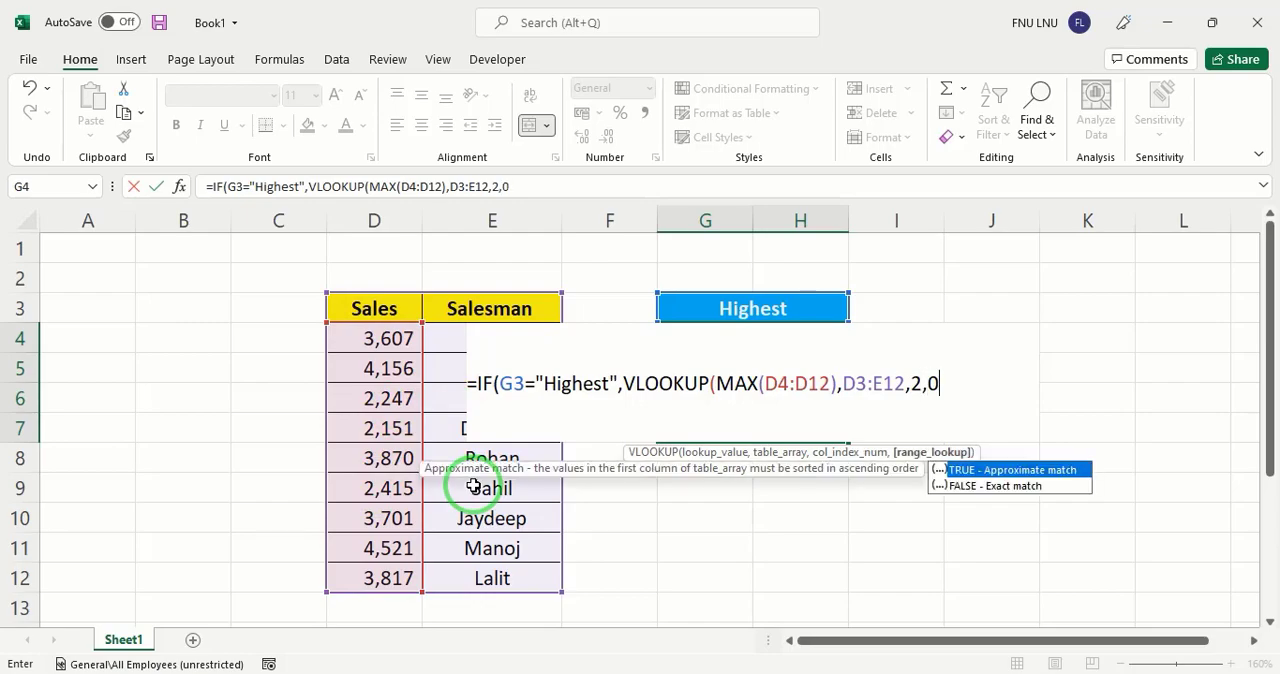
pyautogui.write(')')
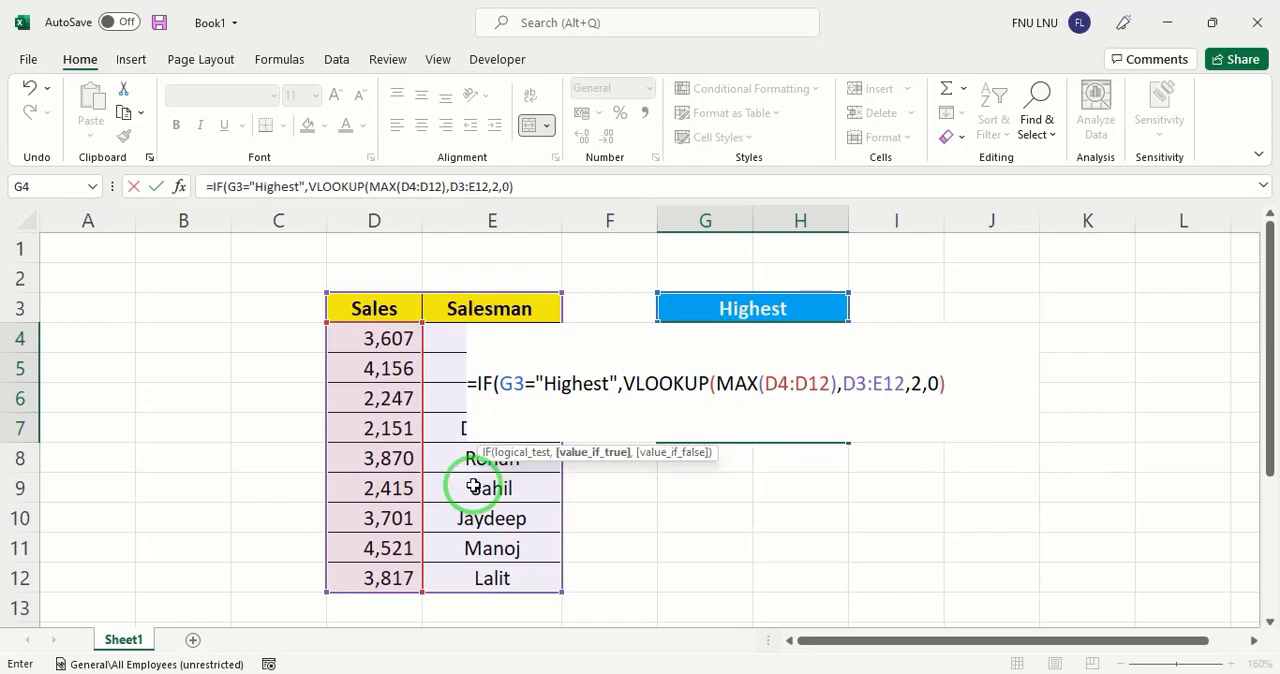
pyautogui.write(',')
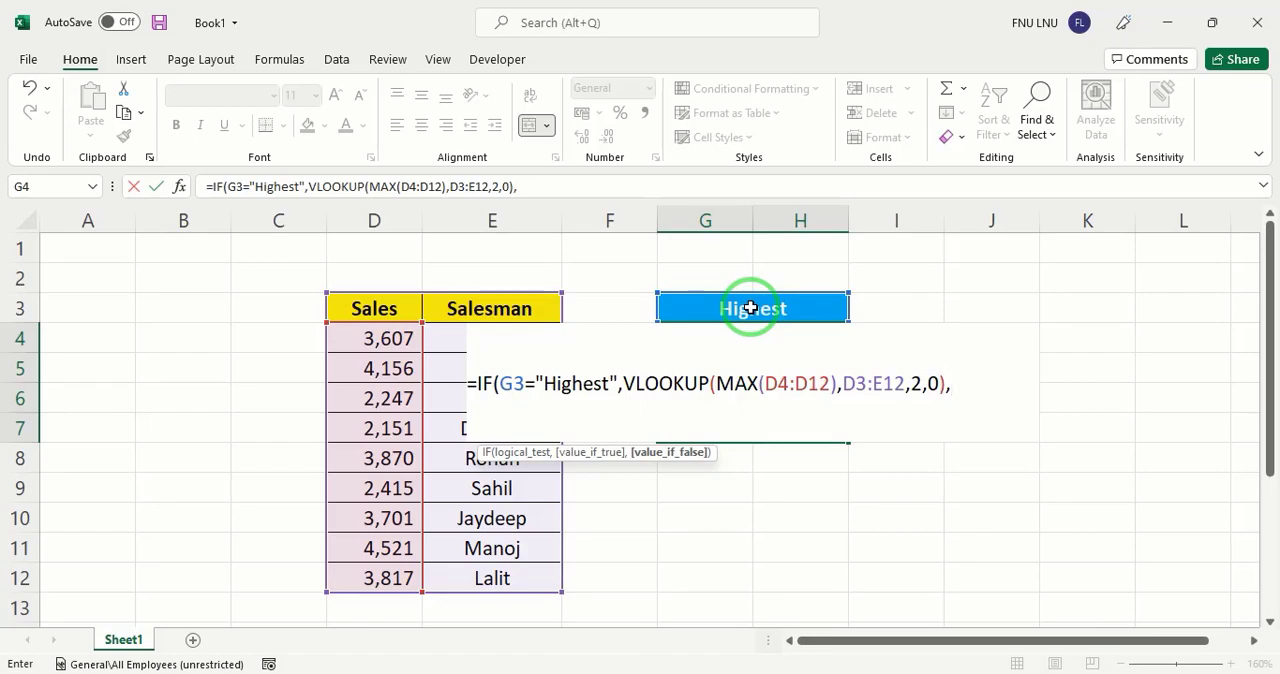
# Start a VLOOKUP as the IF formula's value-if-false argument, with MIN(D4:D12) as its lookup value
pyautogui.write('vl')
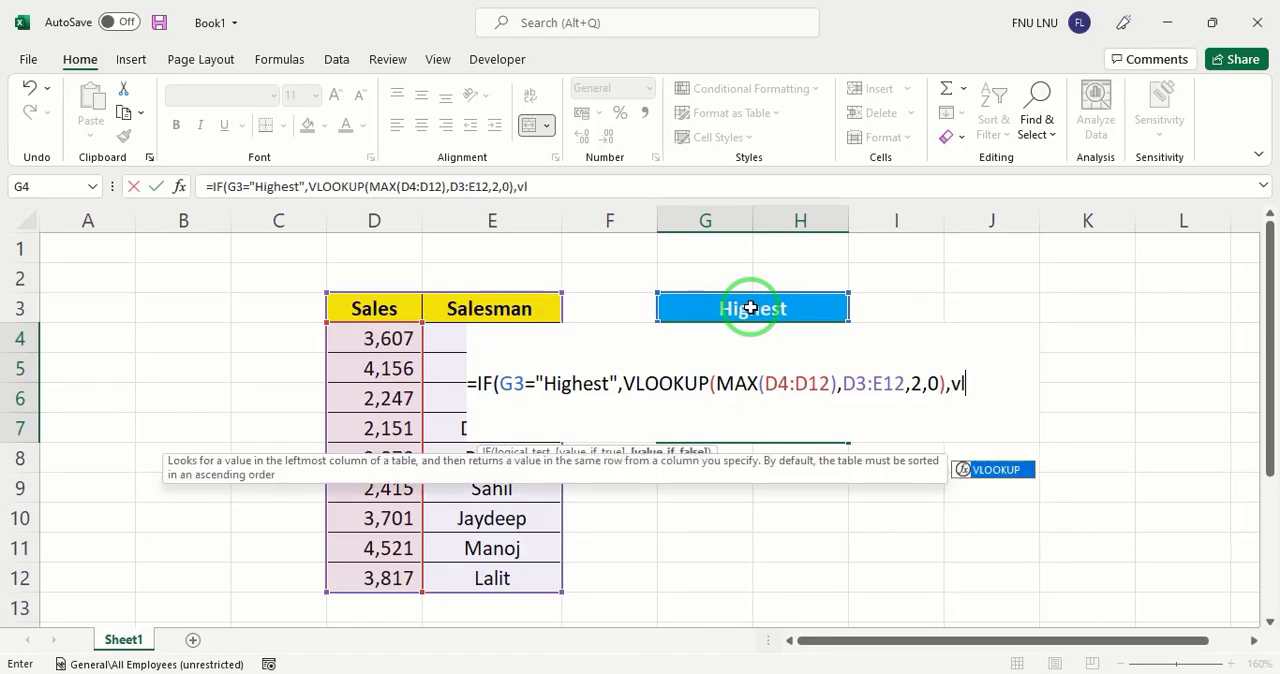
pyautogui.press('Tab')
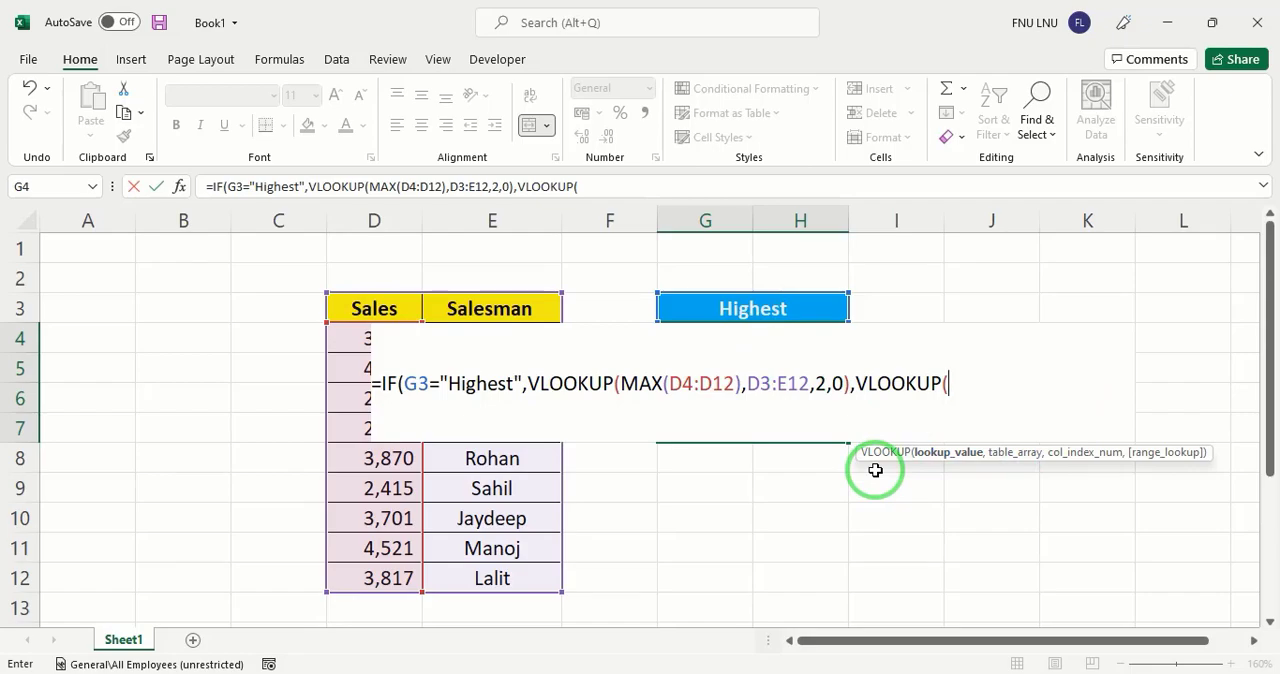
pyautogui.write('min')
pyautogui.press('Tab')
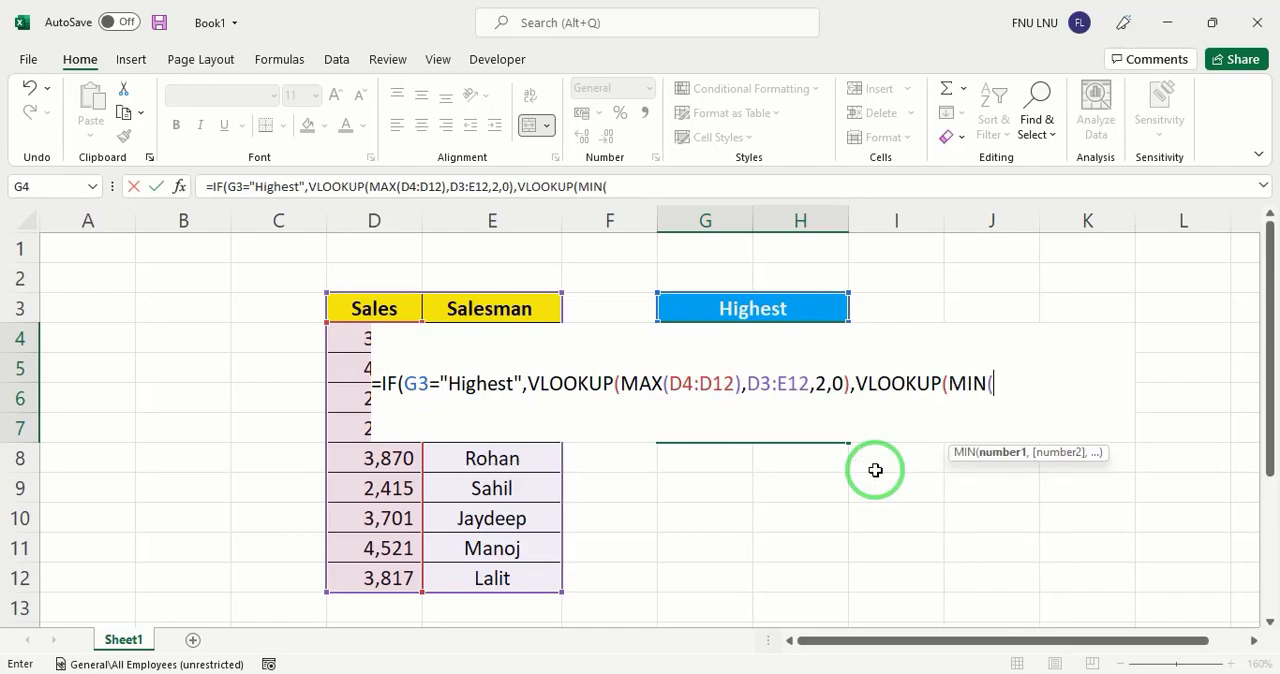
pyautogui.moveTo(364, 352); pyautogui.dragTo(357, 572)
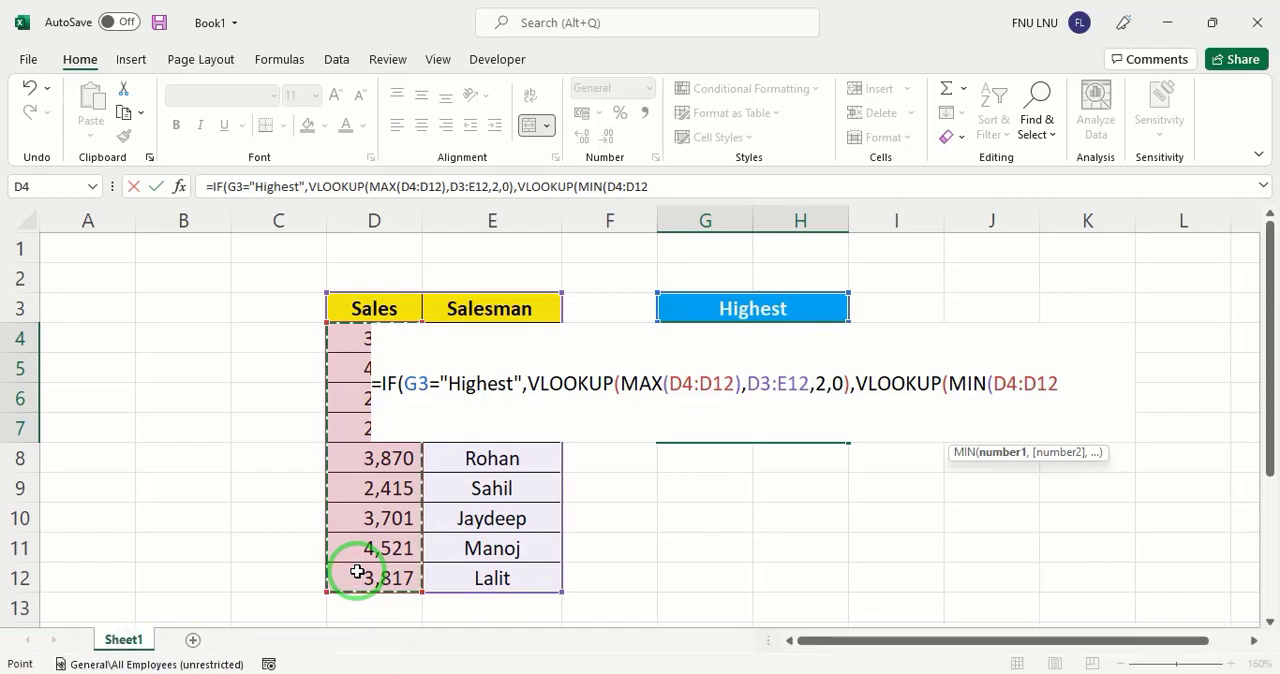
pyautogui.write('),')
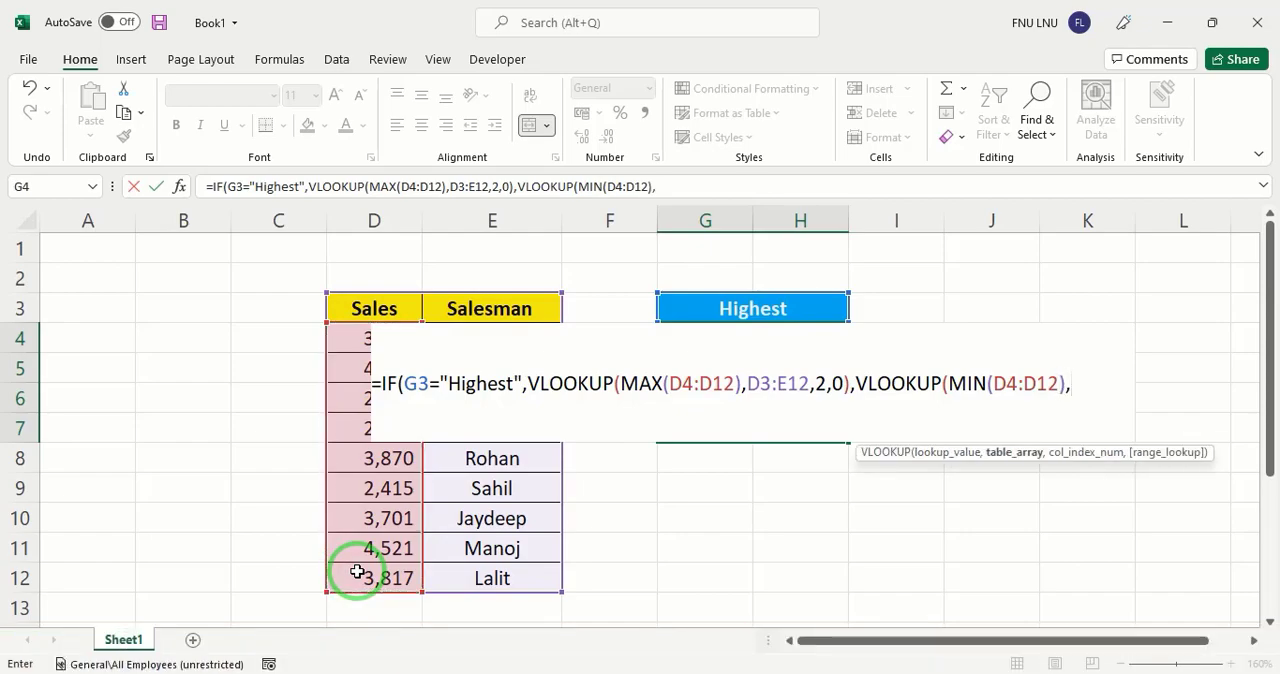
# Complete the second VLOOKUP with table array D3:E12, column index 2 and exact match 0, and enter the finished formula in G4
pyautogui.moveTo(377, 306); pyautogui.dragTo(490, 576)
pyautogui.write(',')
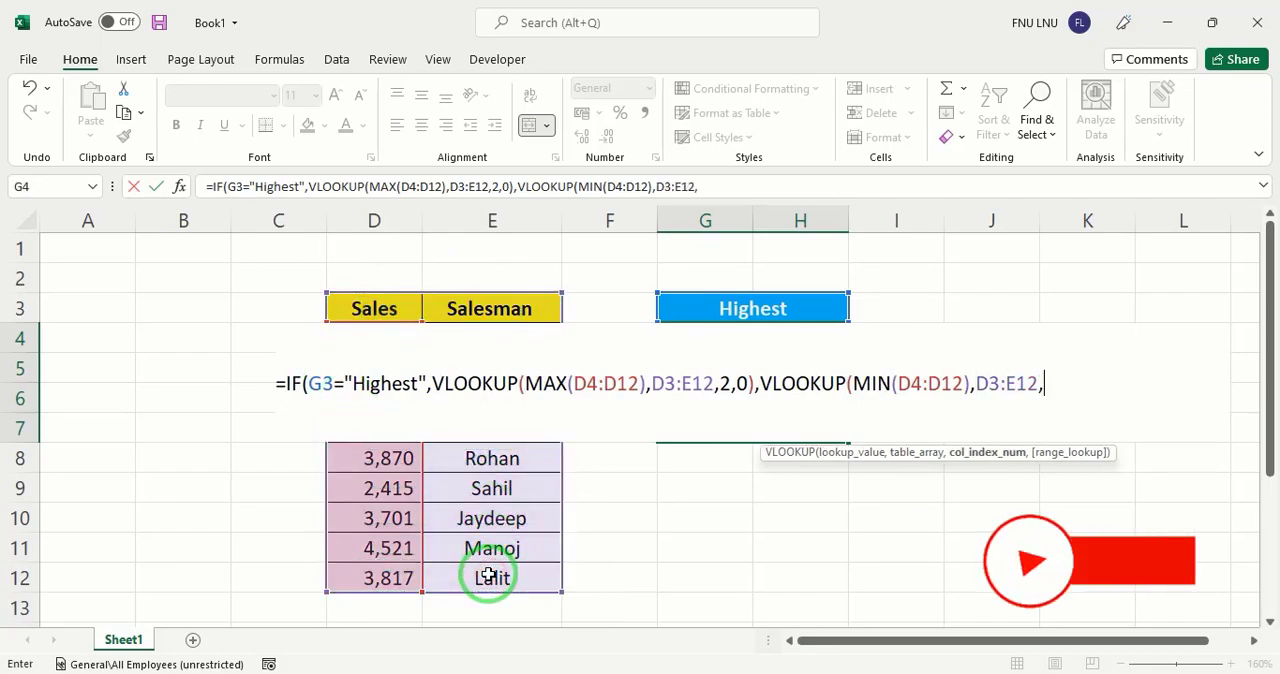
pyautogui.write('2')
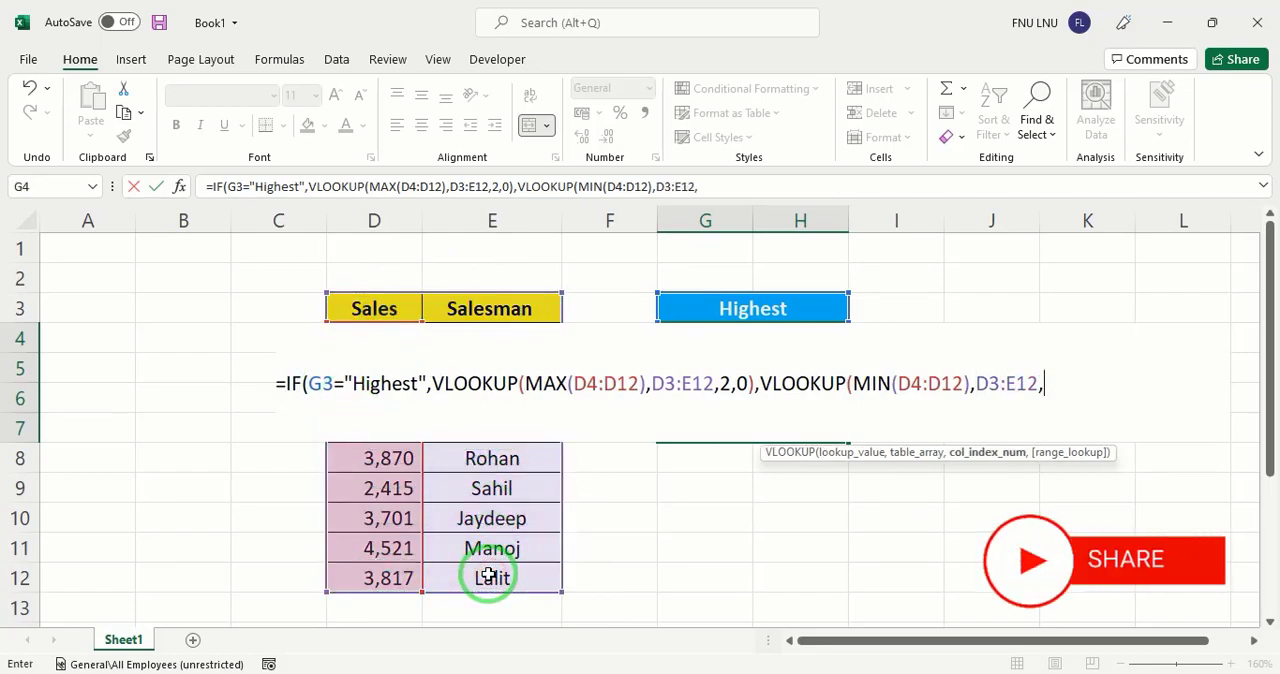
pyautogui.write(',0')
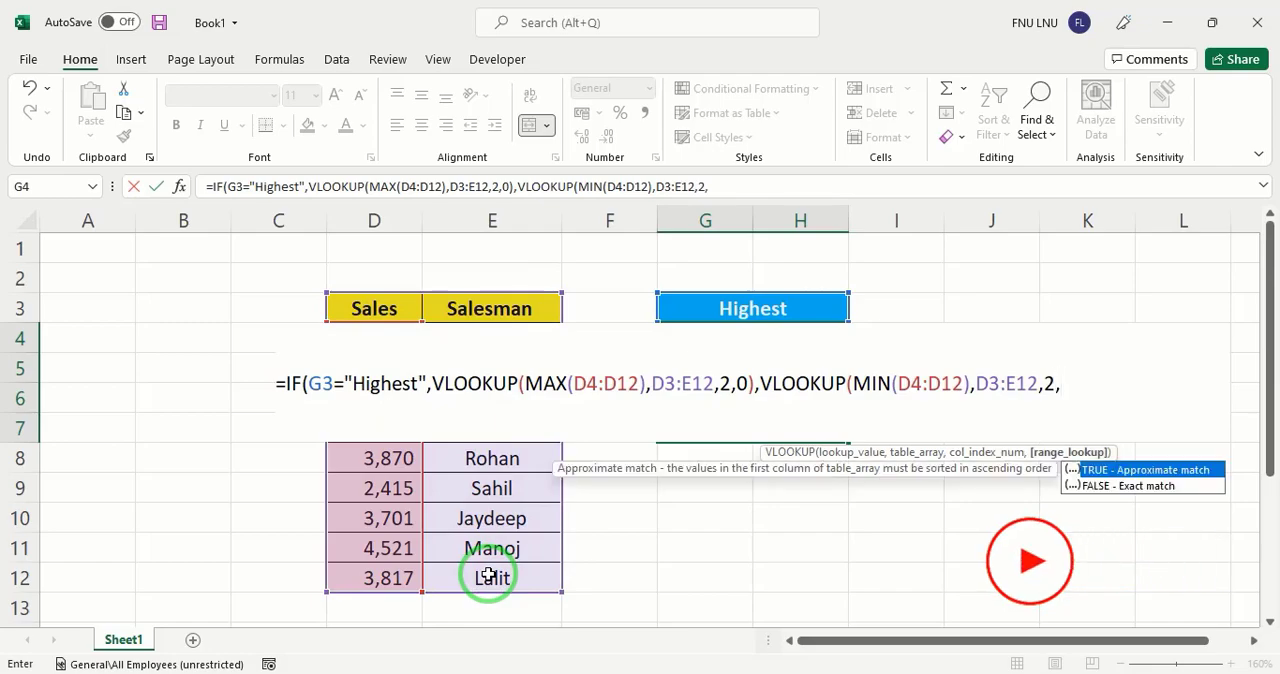
pyautogui.write(')')
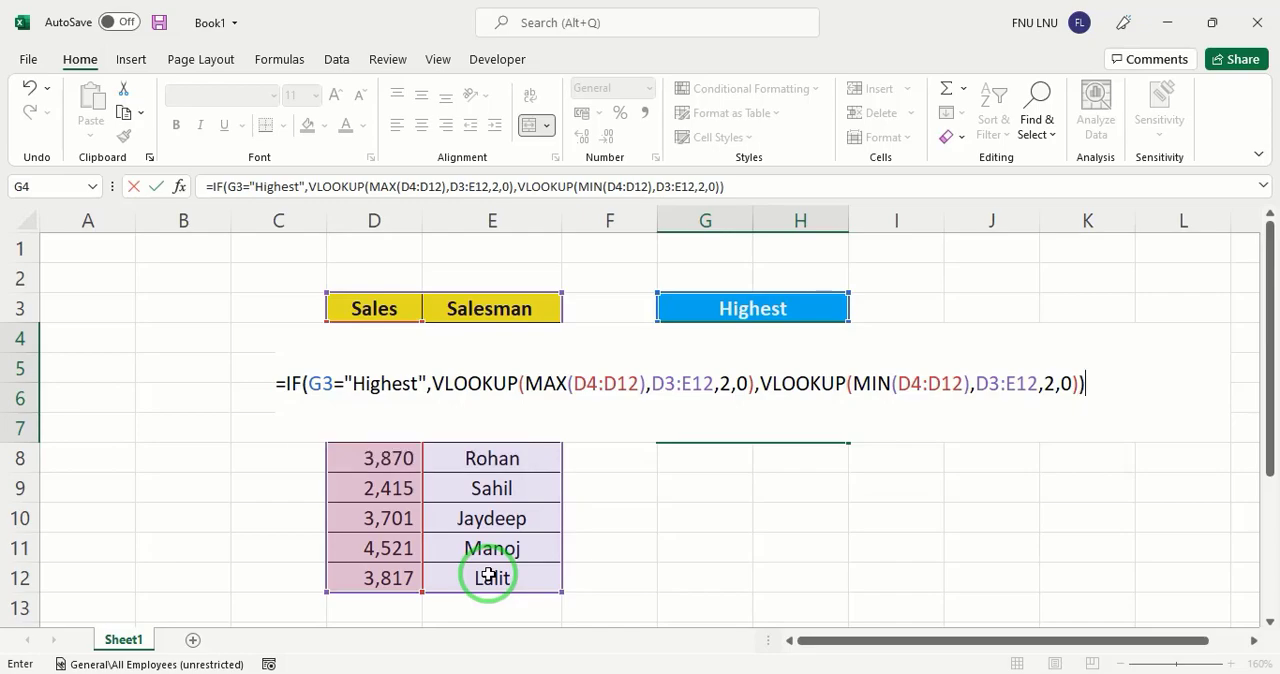
pyautogui.press('Return')
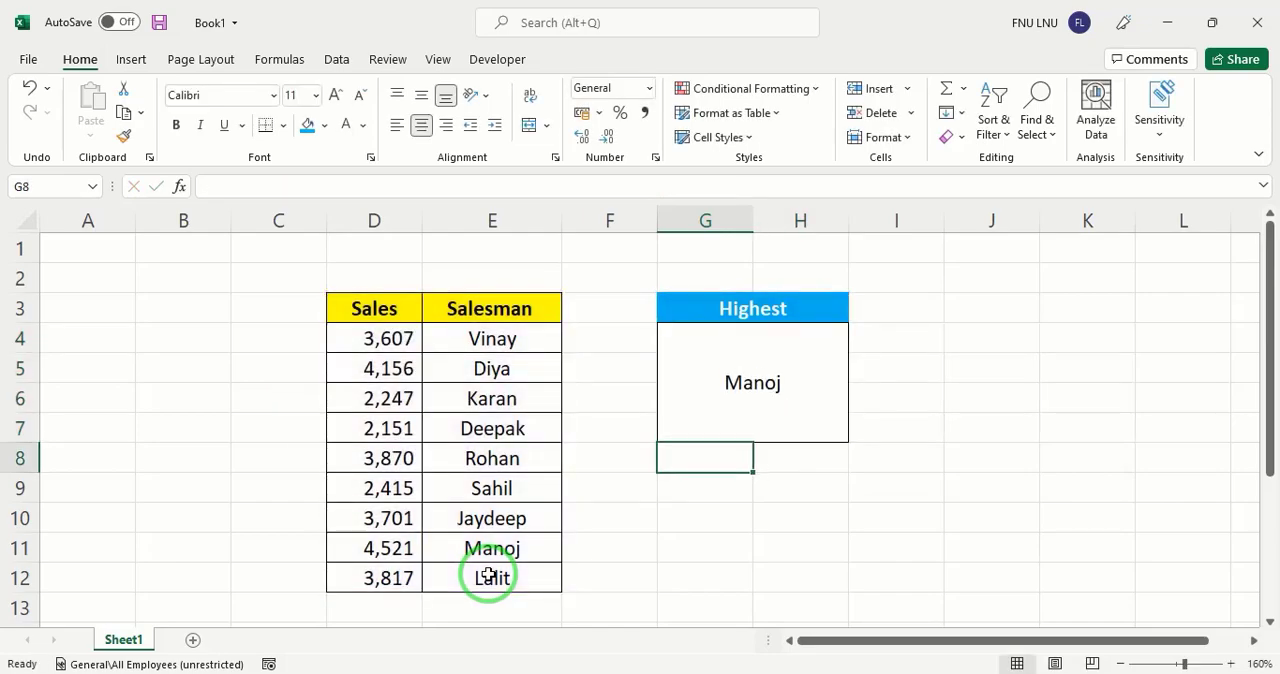
# Check the finished formula in merged cell G4 and switch the G3 dropdown to Lowest
pyautogui.click(756, 390)
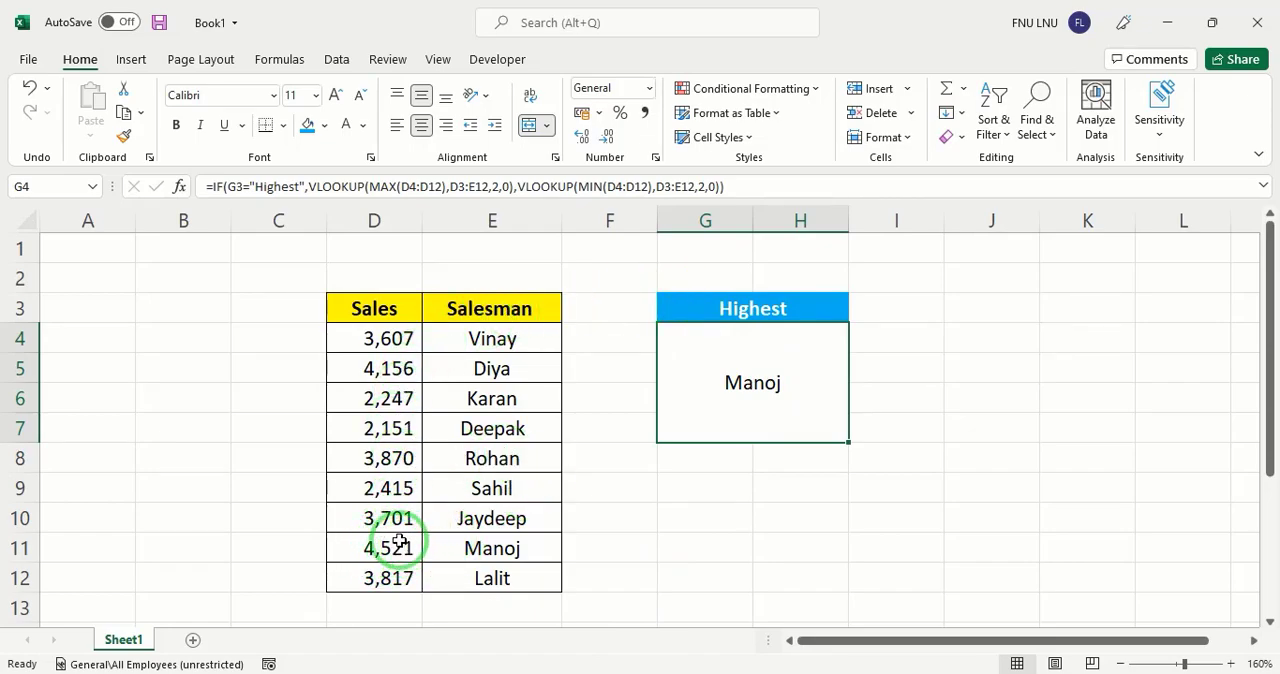
pyautogui.click(830, 310)
pyautogui.click(856, 314)
pyautogui.click(628, 360)
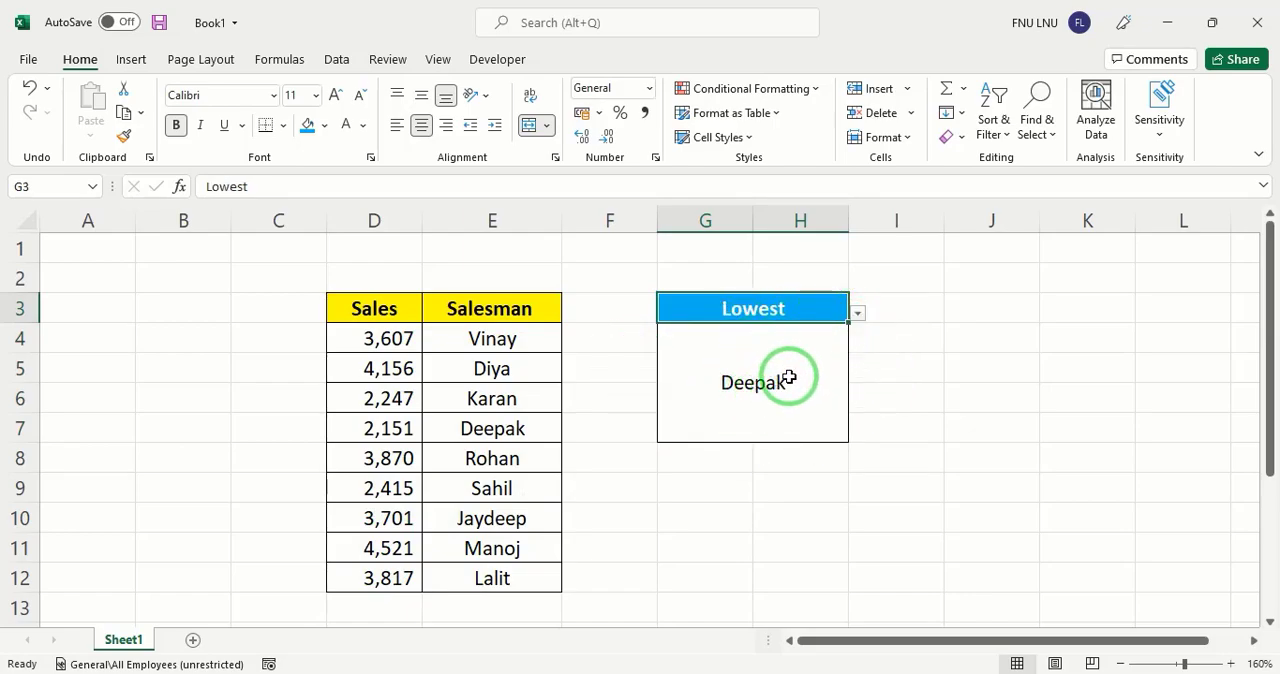
# Change the sales figure in D12 to 1000 to test the lowest lookup
pyautogui.click(399, 580)
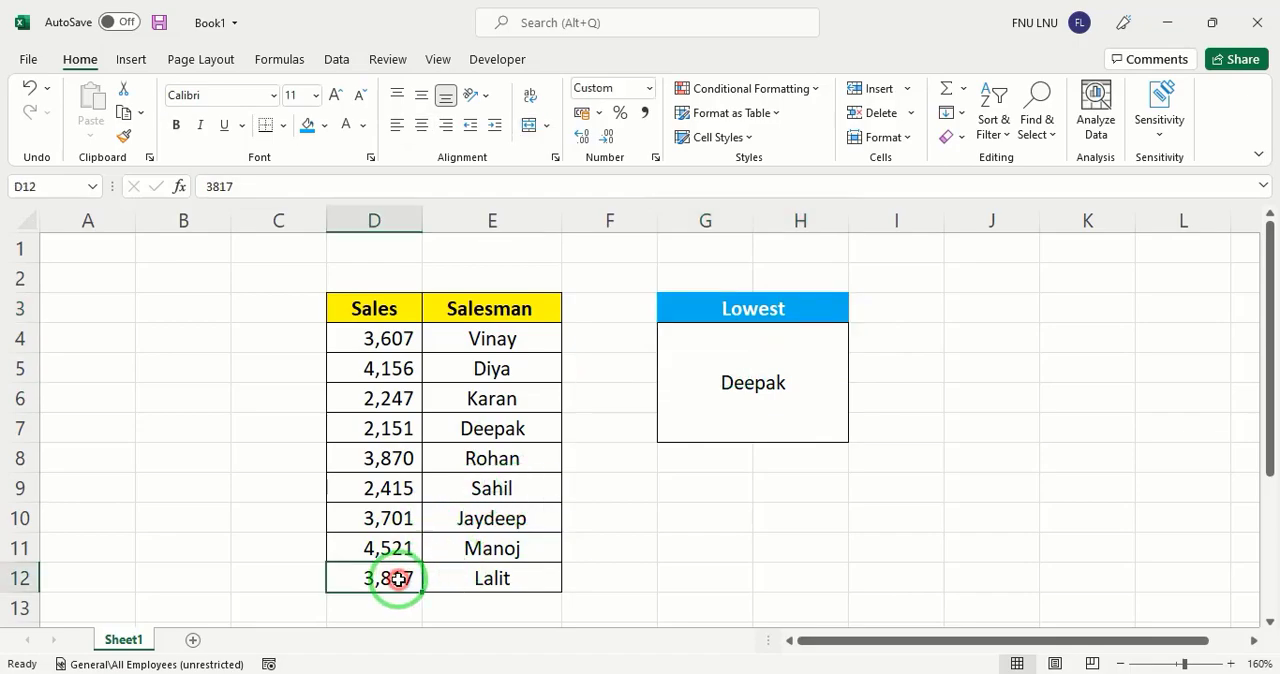
pyautogui.write('2')
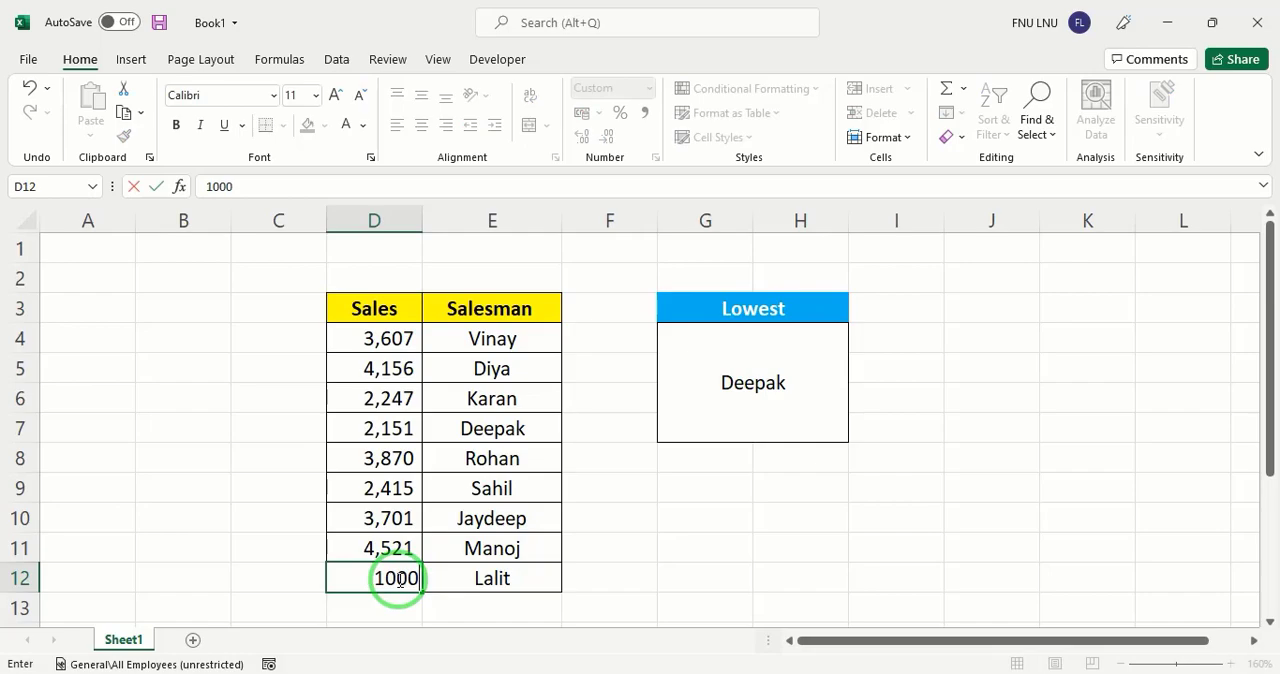
pyautogui.press('Return')
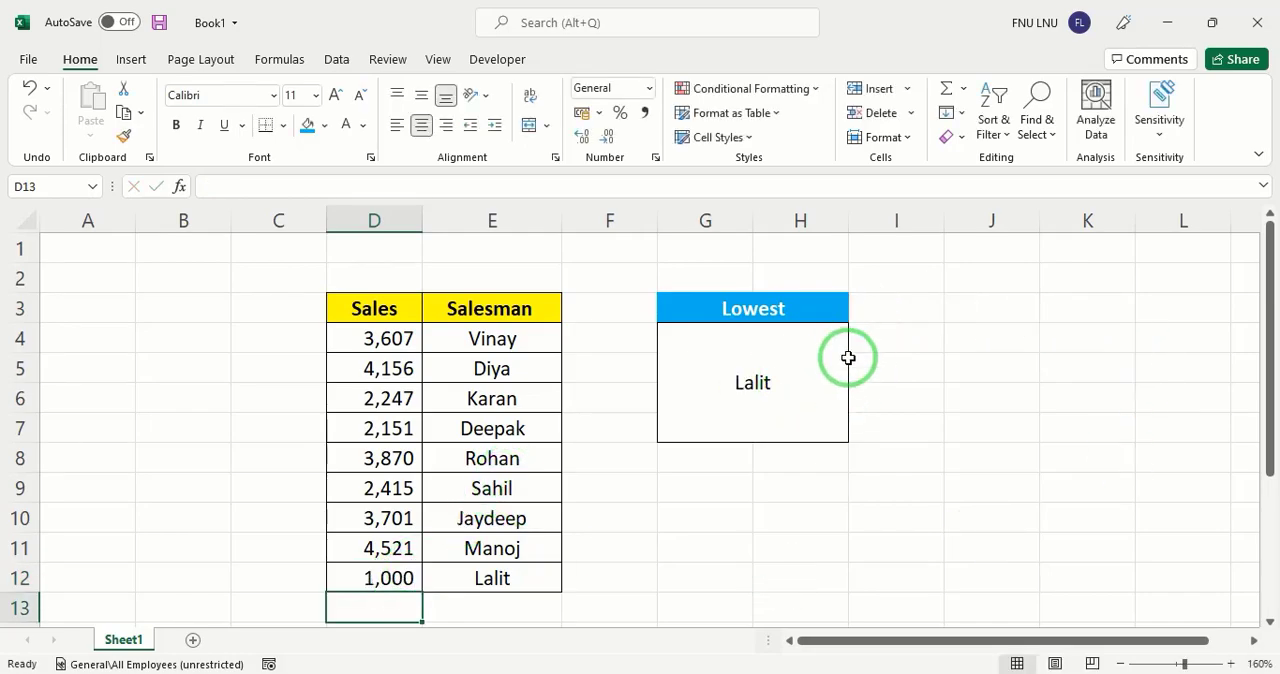
# Switch the dropdown in merged cell G3 to Highest
pyautogui.click(831, 311)
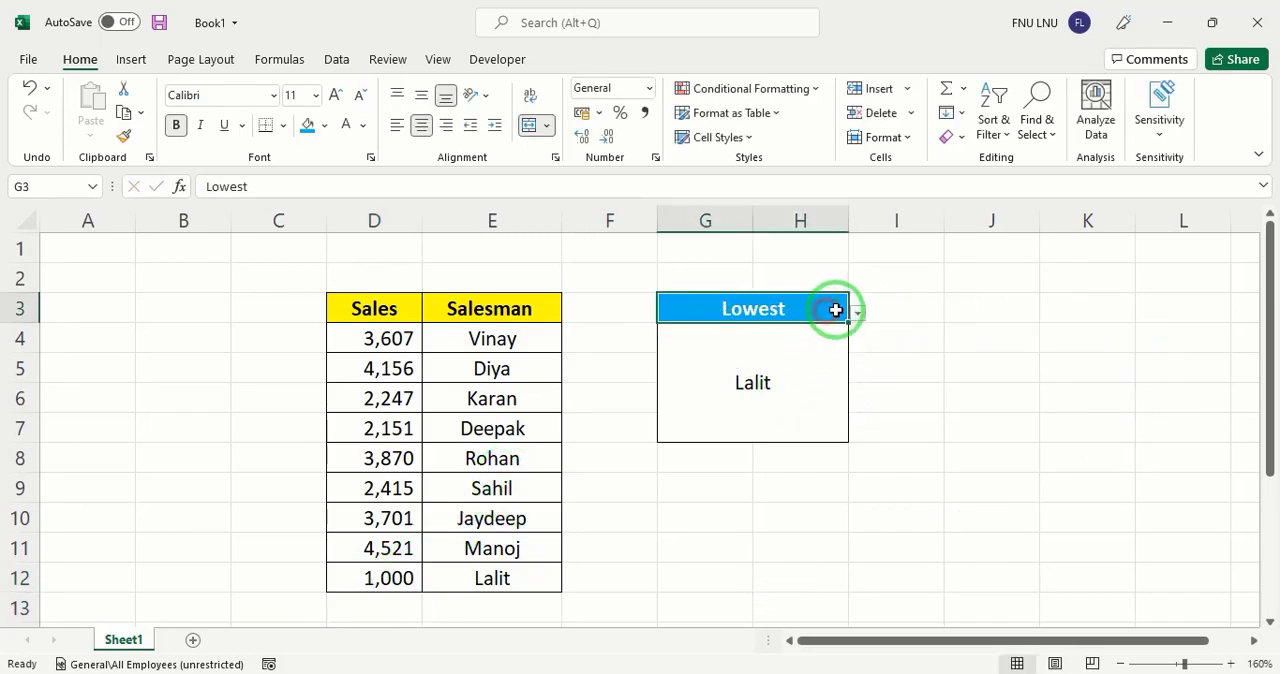
pyautogui.click(861, 317)
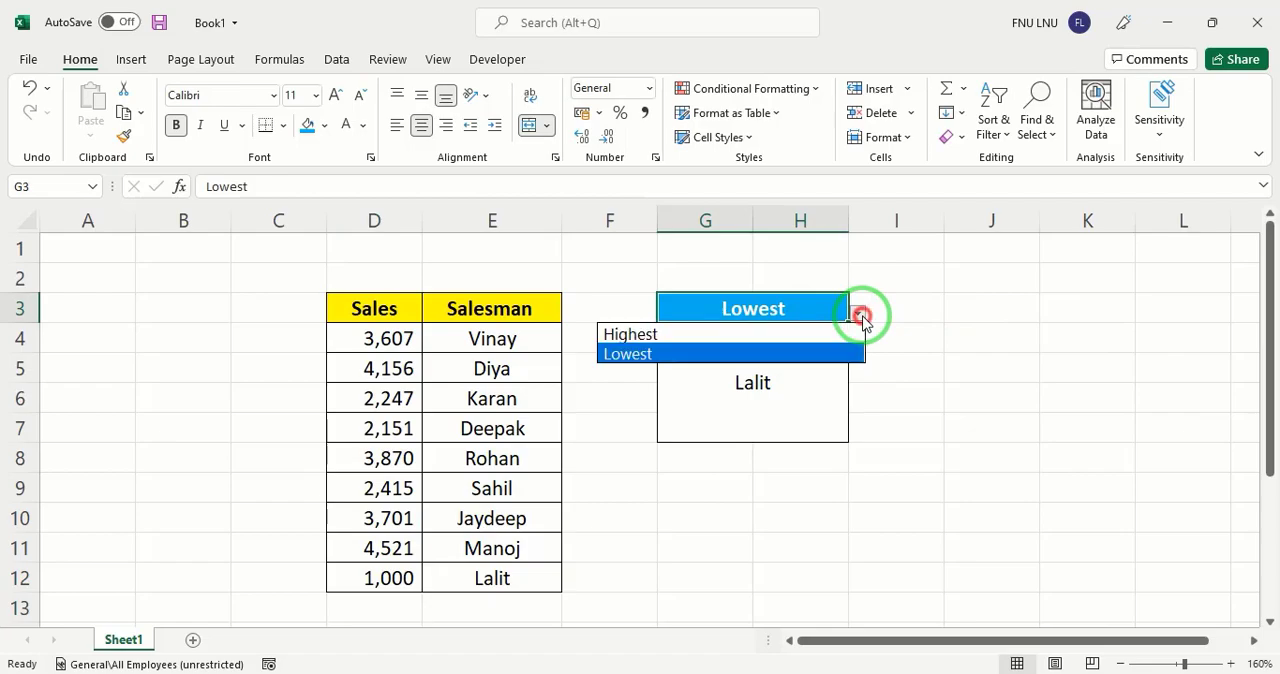
pyautogui.click(914, 389)
pyautogui.click(857, 316)
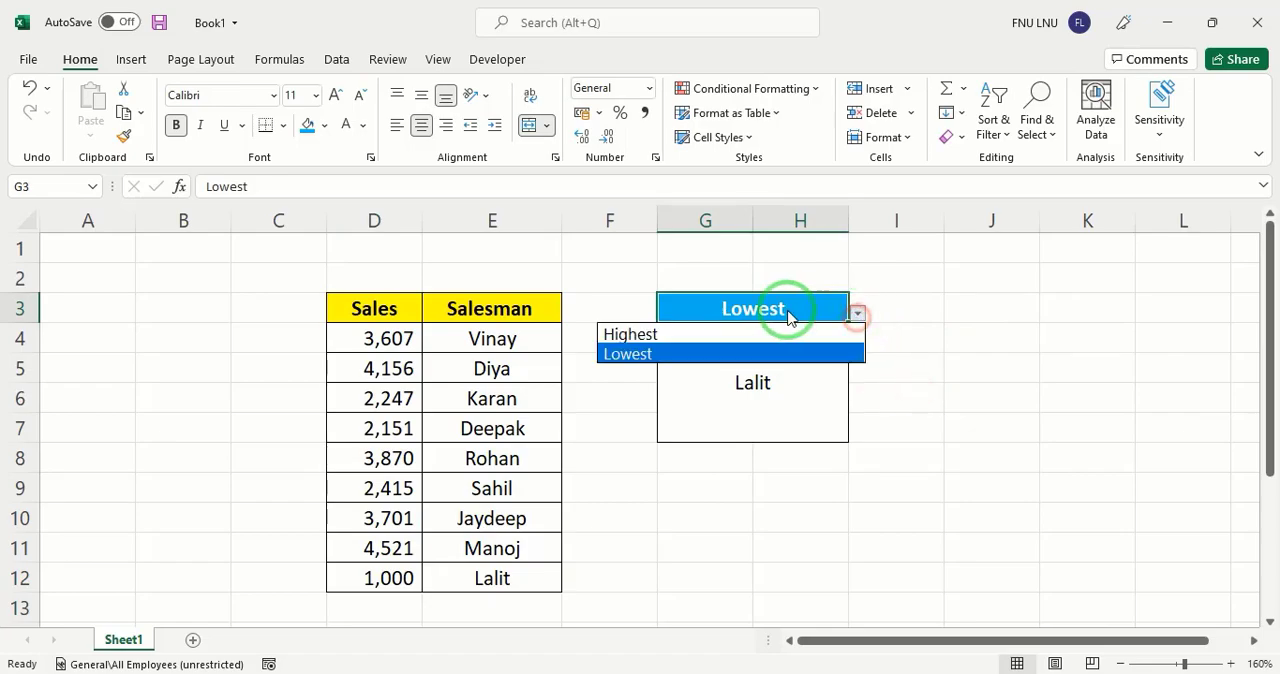
pyautogui.click(700, 334)
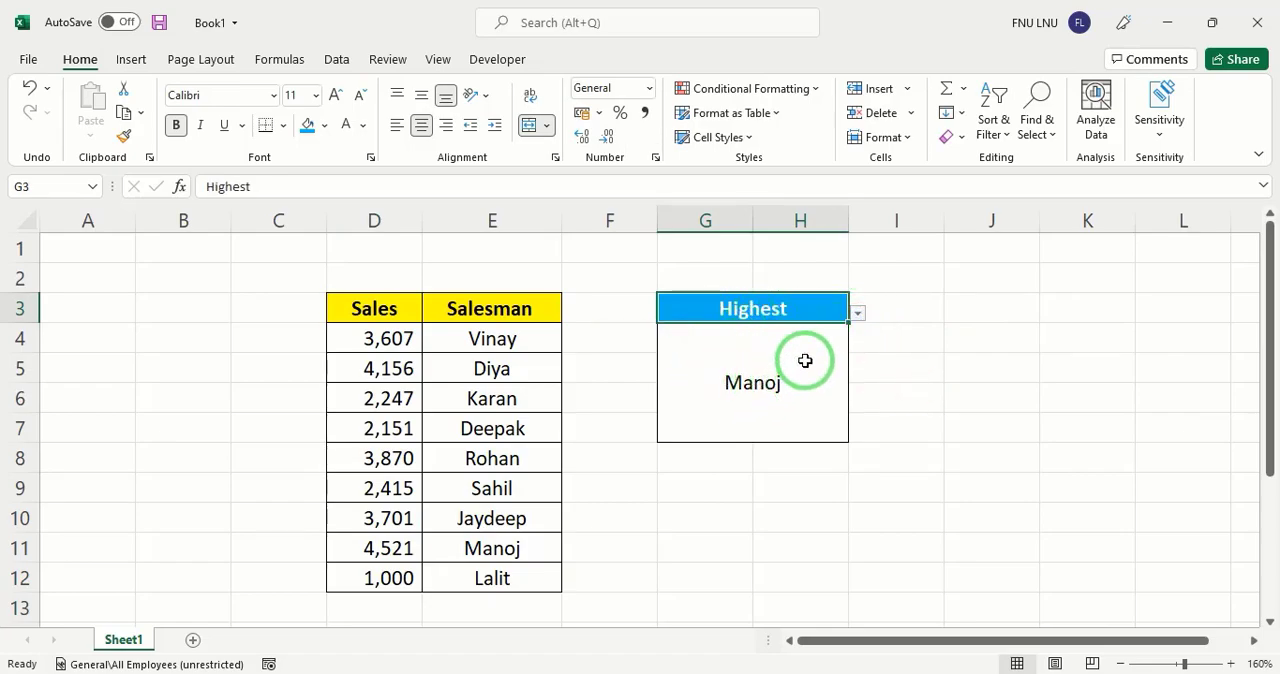
# Change the sales figure in D5 to 9000 to test the highest lookup
pyautogui.click(391, 368)
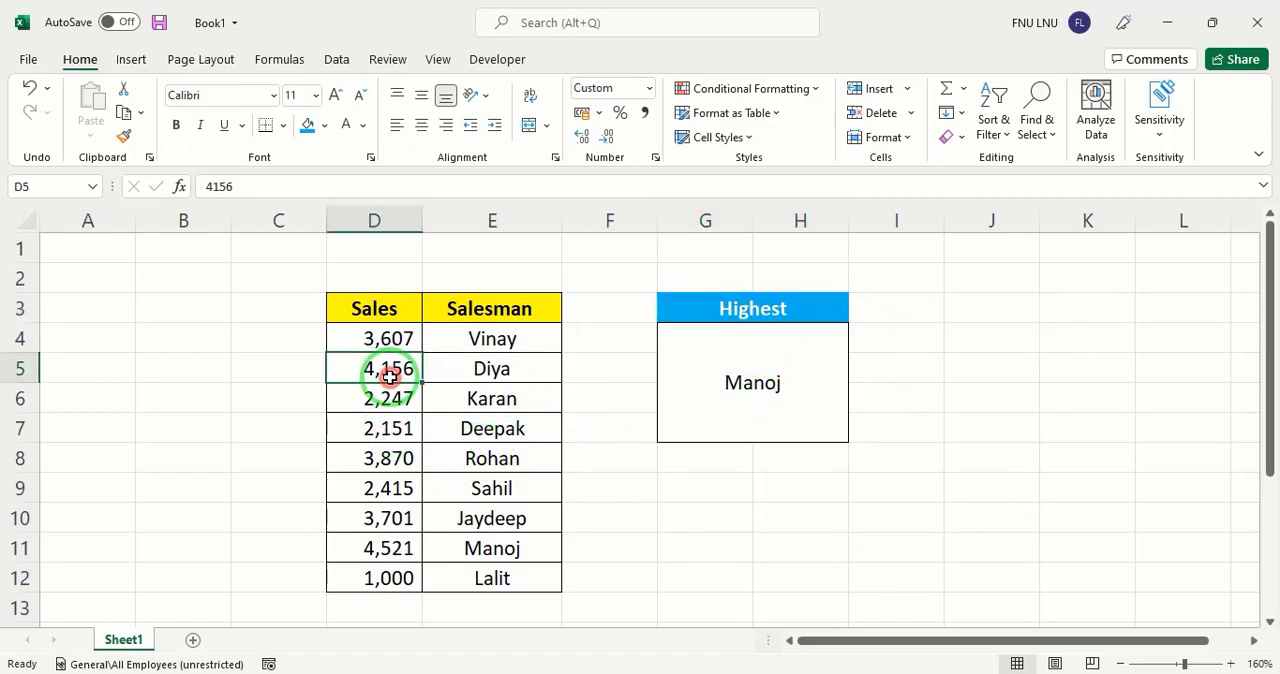
pyautogui.write('9,000')
pyautogui.press('Return')
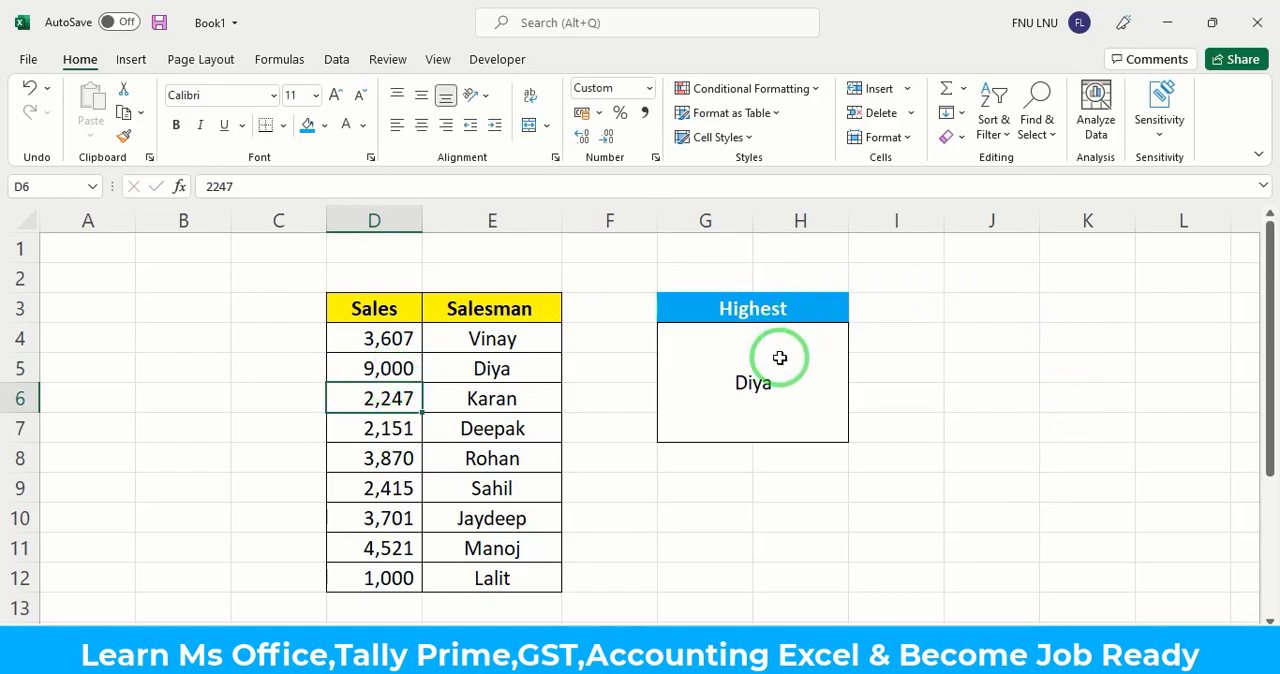